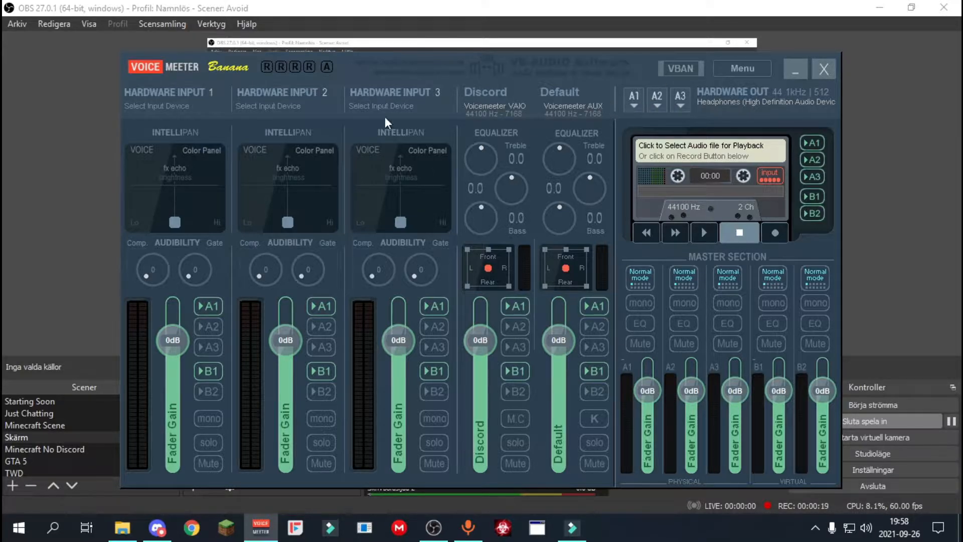
Set the A1 hardware output to WDM: Headphones (High Definition Audio Device).
left_click(636, 99)
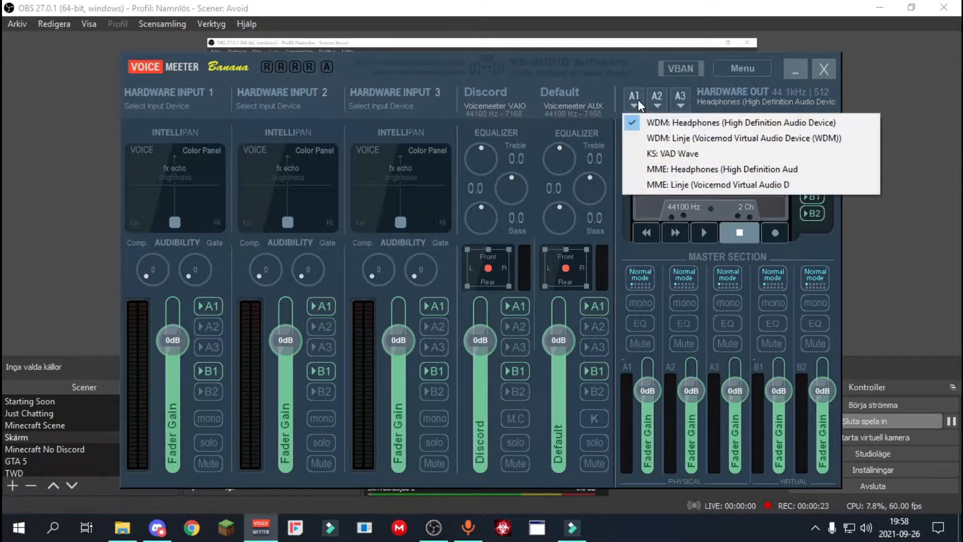
left_click(551, 63)
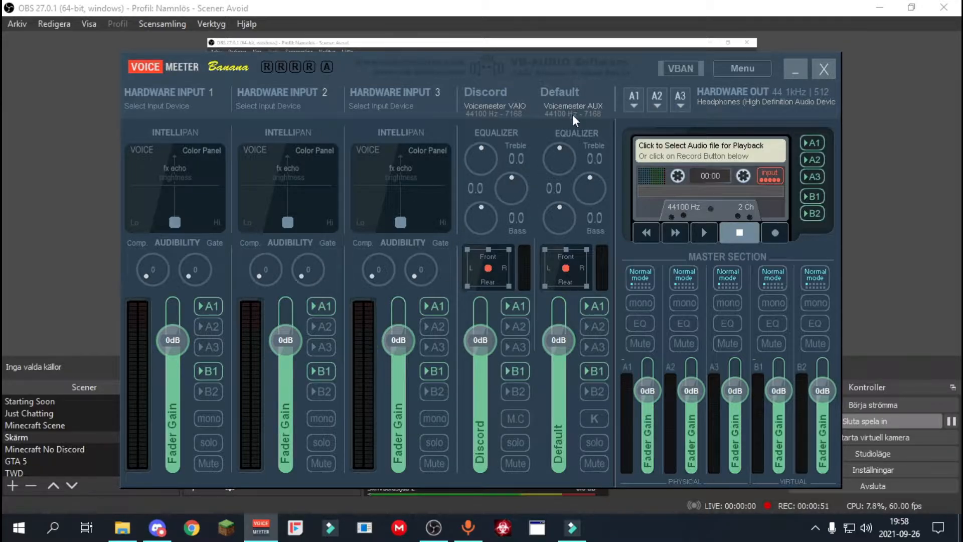
left_click(643, 100)
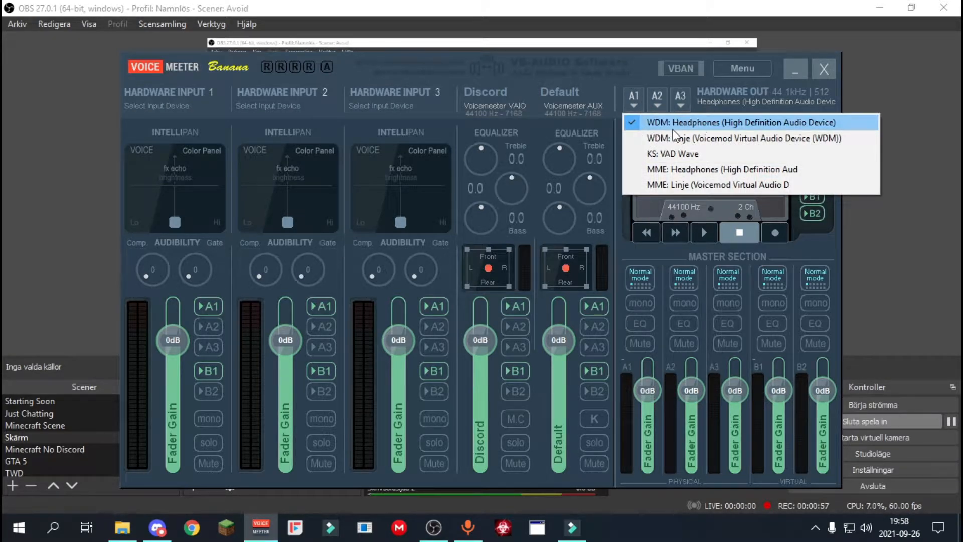
left_click(682, 122)
left_click(641, 102)
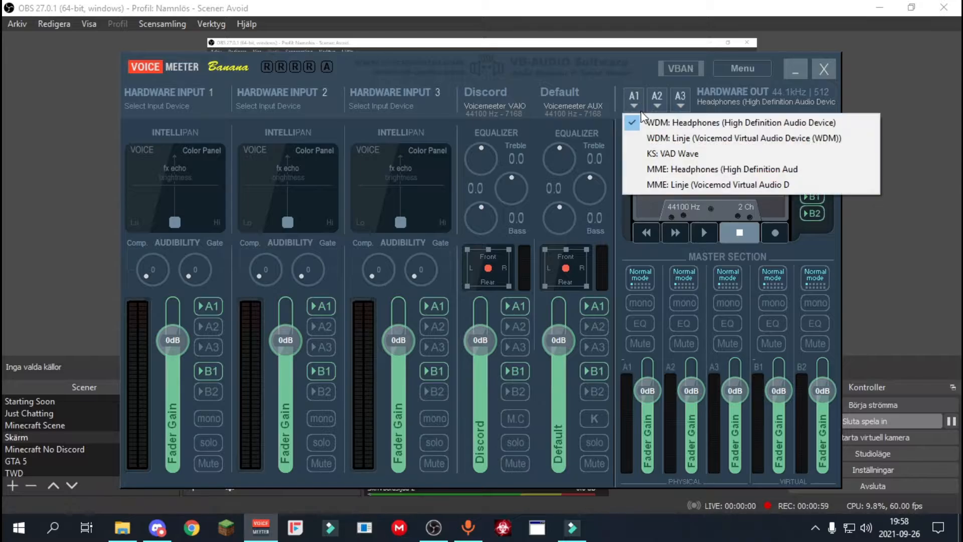
left_click(638, 96)
left_click(628, 82)
Enable Auto Restart Audio Engine (A1 Device) and Run on Windows Startup in Voicemeeter.
left_click(748, 73)
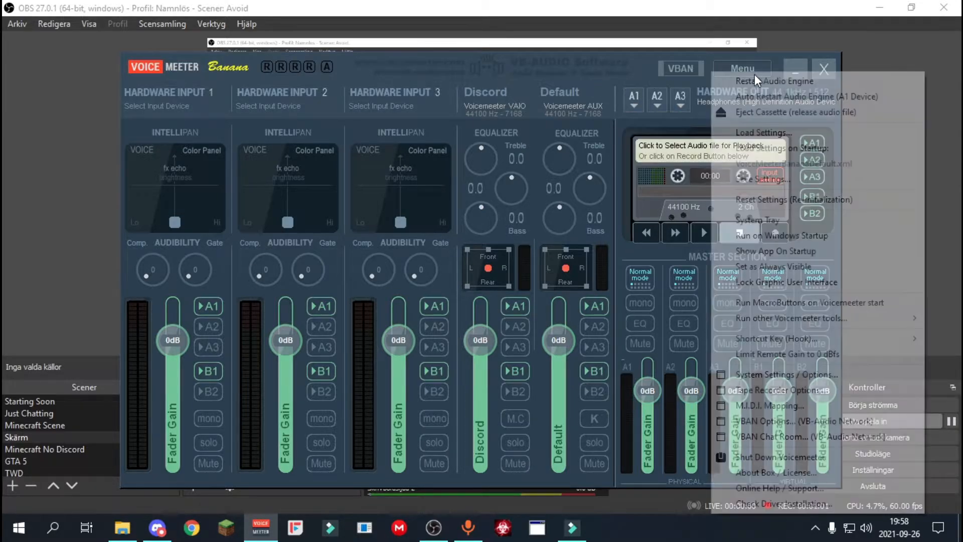
left_click(742, 97)
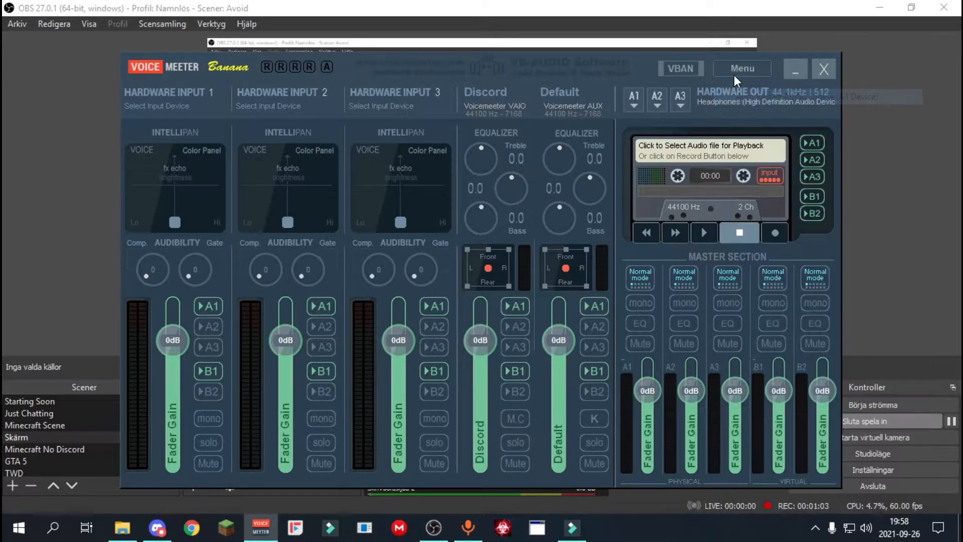
left_click(735, 72)
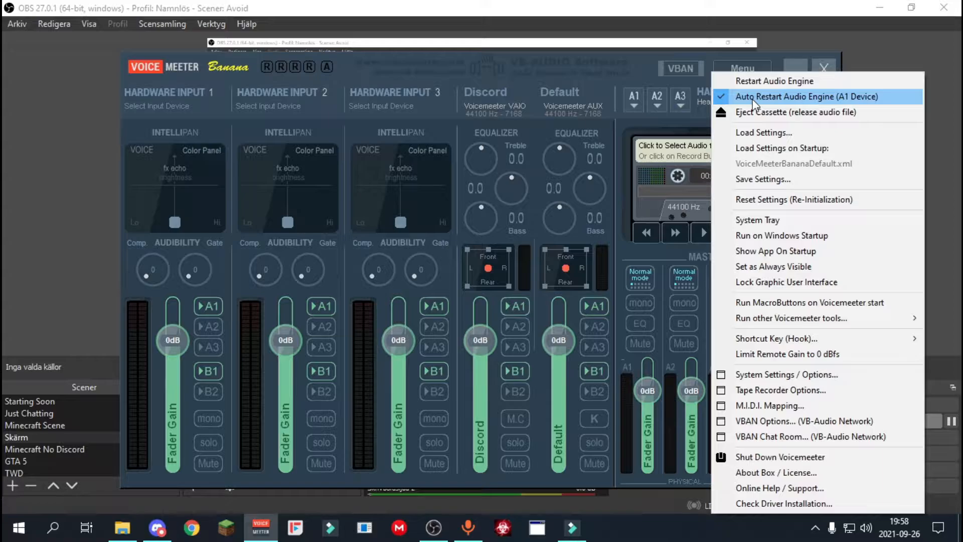
left_click(784, 230)
left_click(738, 69)
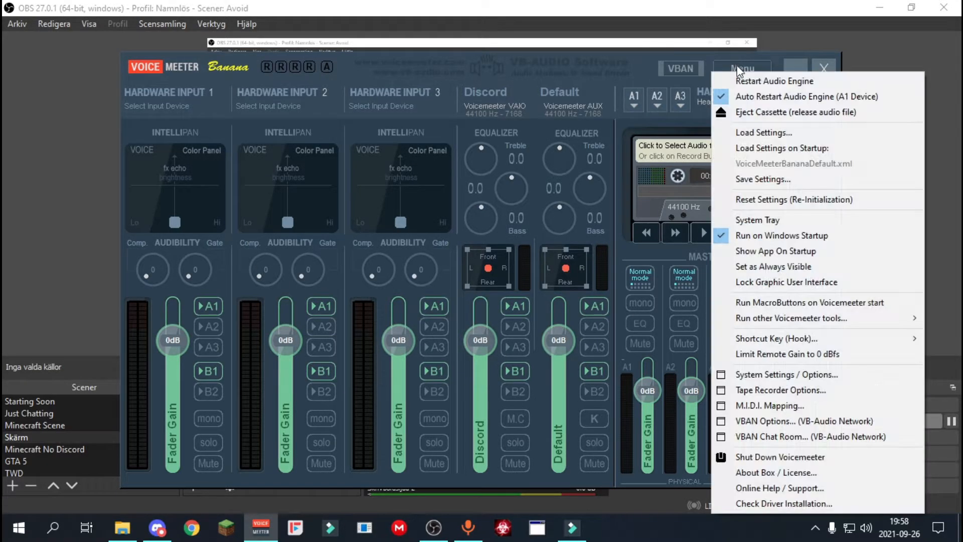
left_click(564, 71)
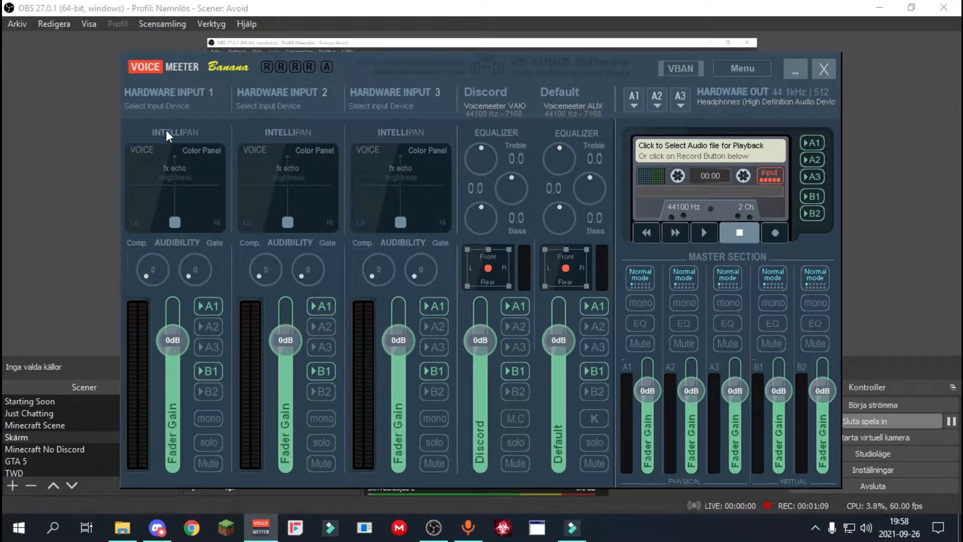
Label the Voicemeeter VAIO virtual input Discord and have it routed to A1 and B1.
double_click(488, 90)
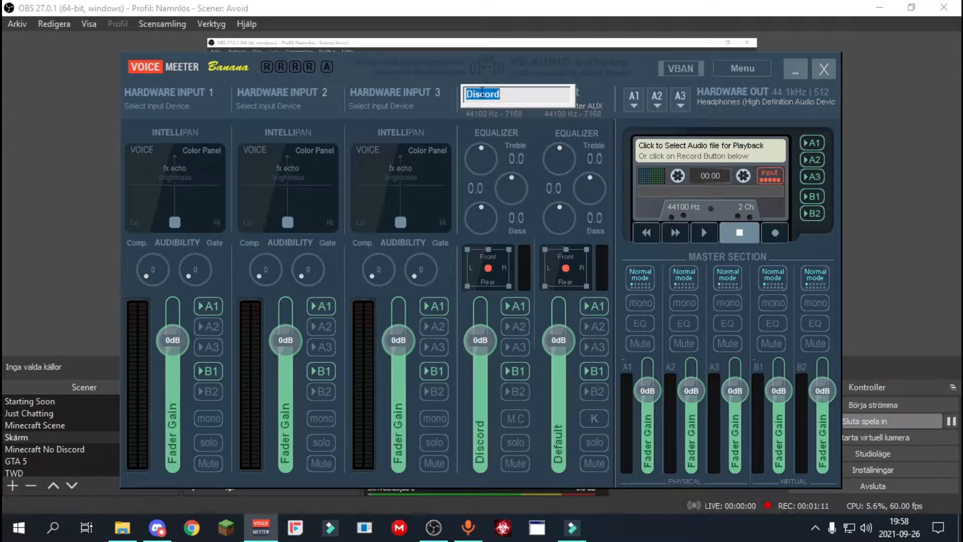
left_click(497, 95)
key("Return")
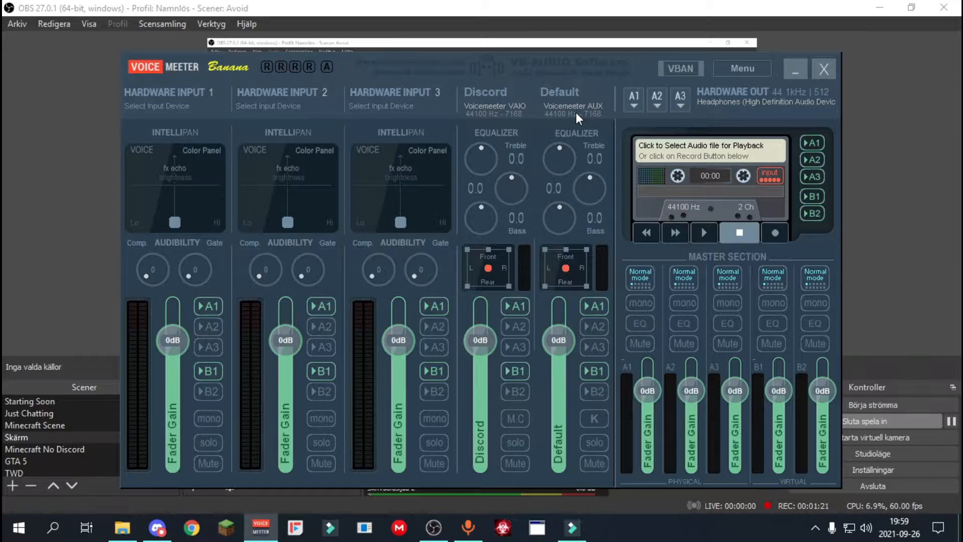
left_click(518, 307)
left_click(516, 370)
Switch to Discord and set the output device in its voice settings to VoiceMeeter Input (VB-Audio Voi).
left_click(159, 532)
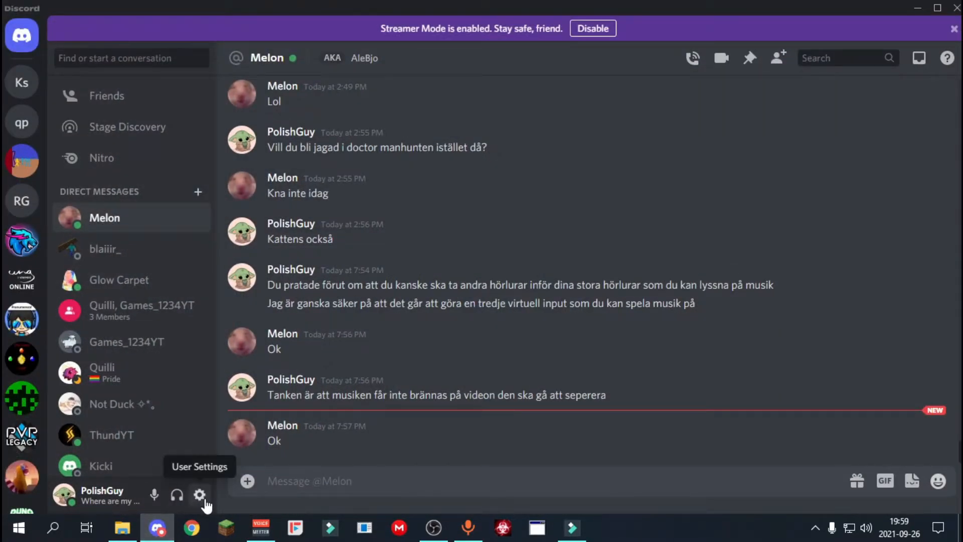
left_click(198, 492)
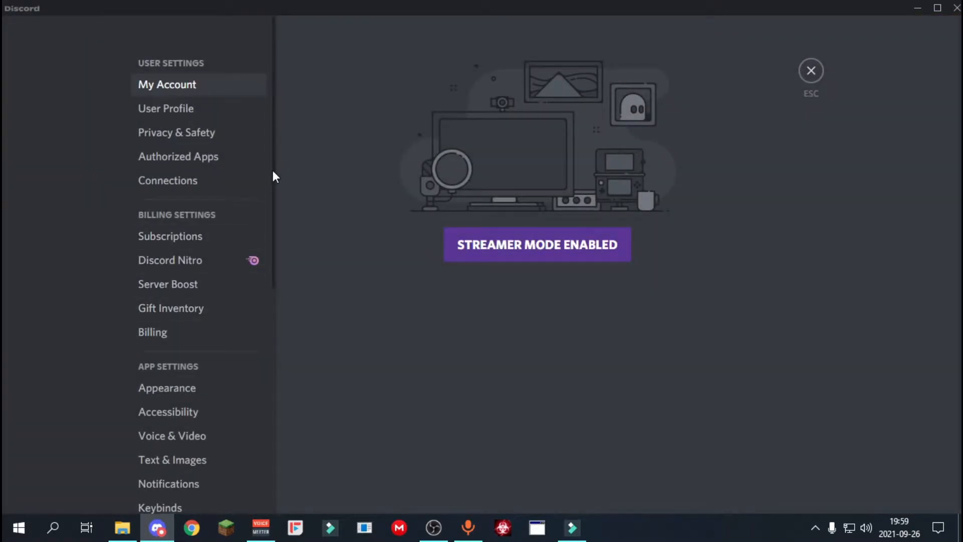
left_click_drag(273, 174, 279, 229)
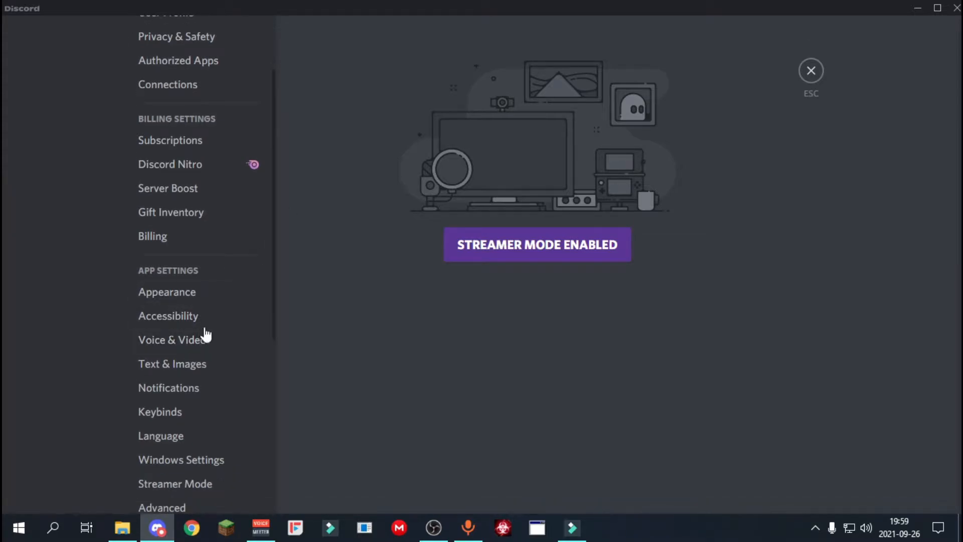
left_click(222, 351)
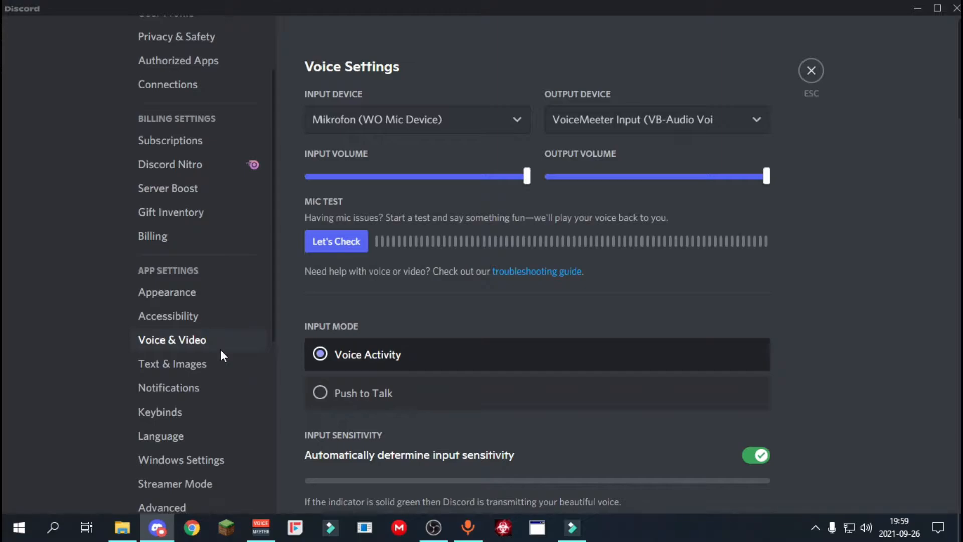
left_click(578, 122)
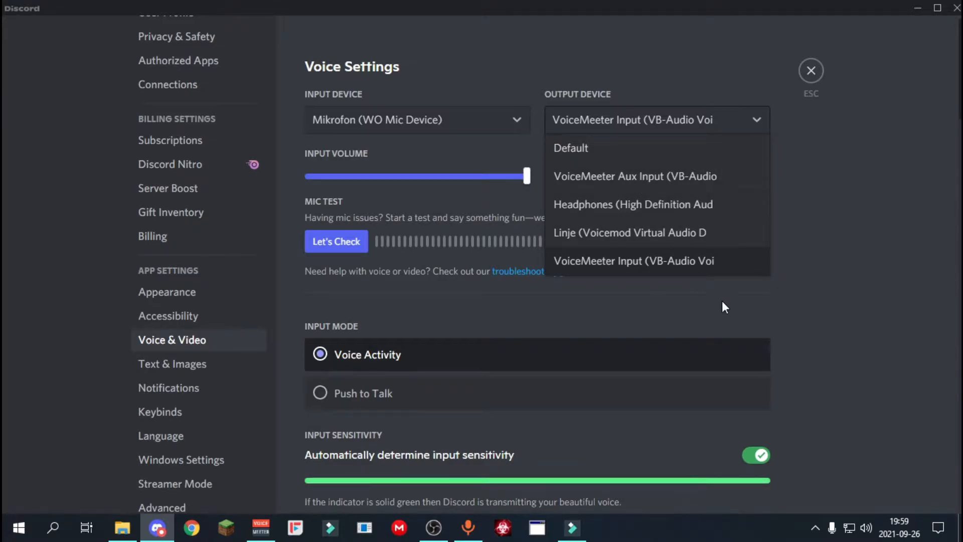
left_click(689, 266)
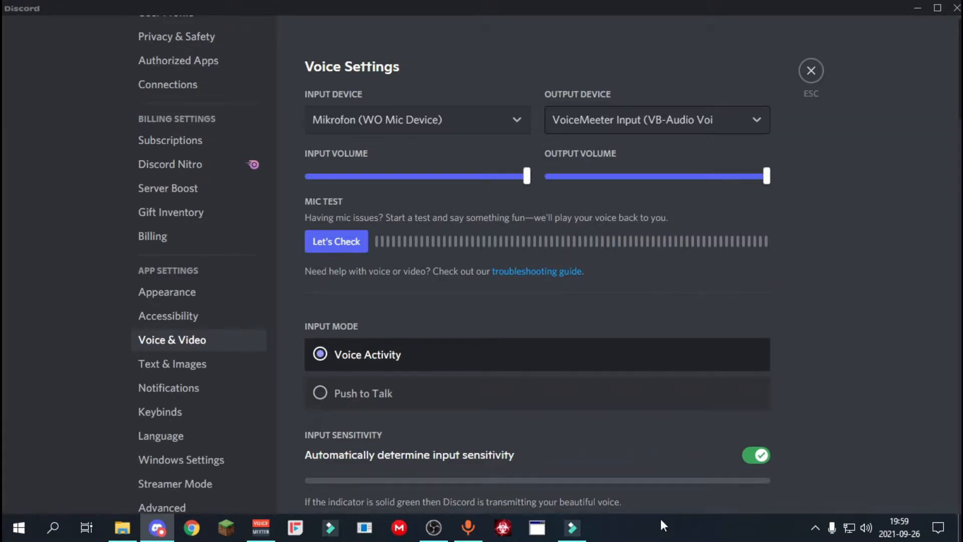
In the Windows sound settings, use VoiceMeeter Aux Input as the default playback device, then close the settings.
right_click(868, 526)
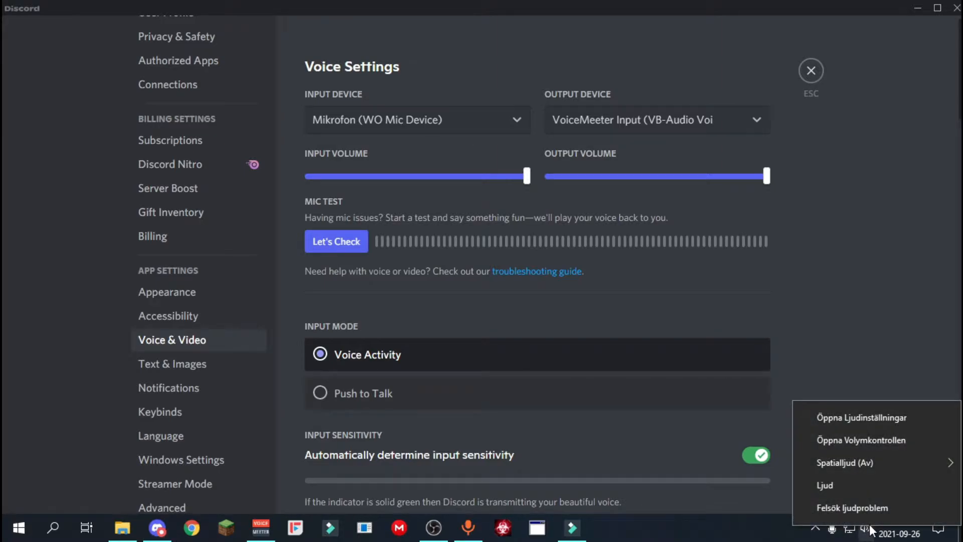
left_click(906, 419)
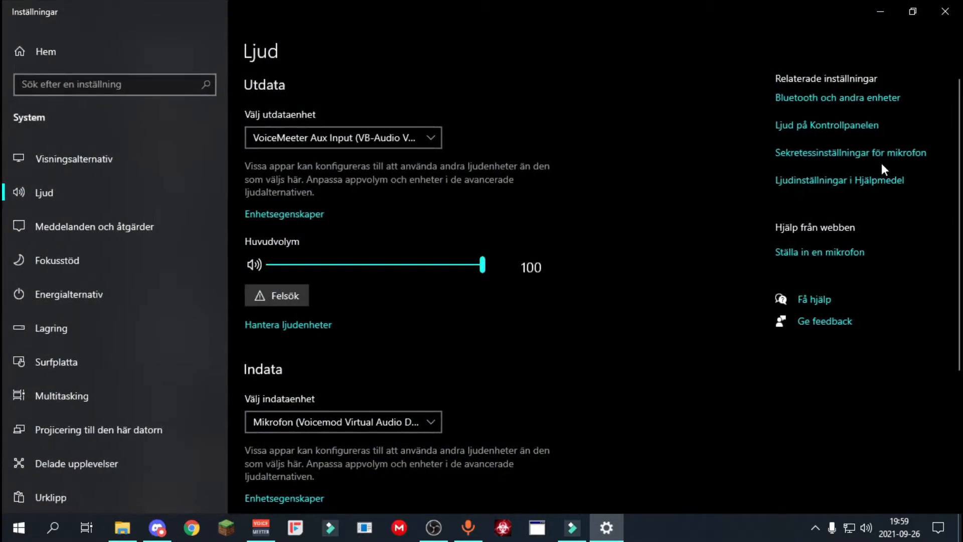
left_click(852, 126)
left_click_drag(356, 168, 389, 321)
left_click(236, 253)
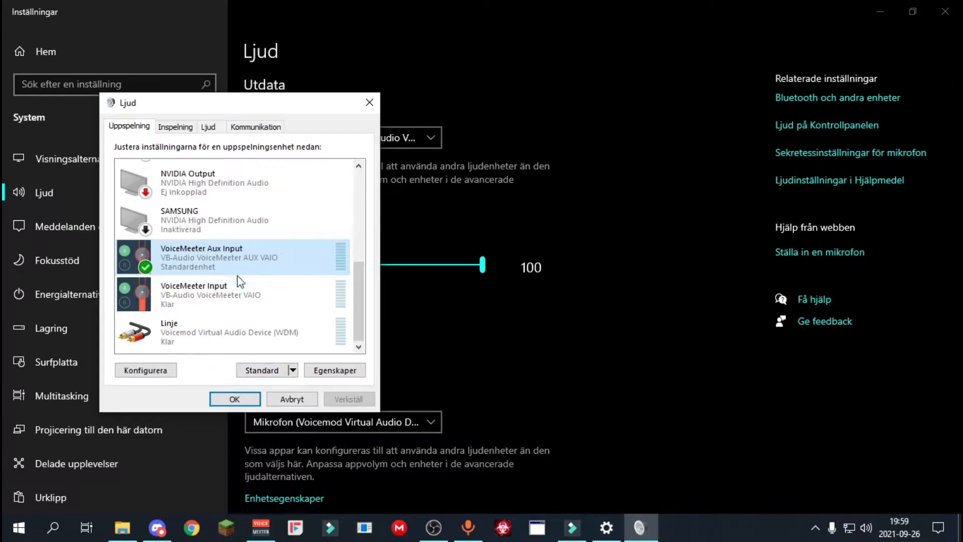
left_click(233, 403)
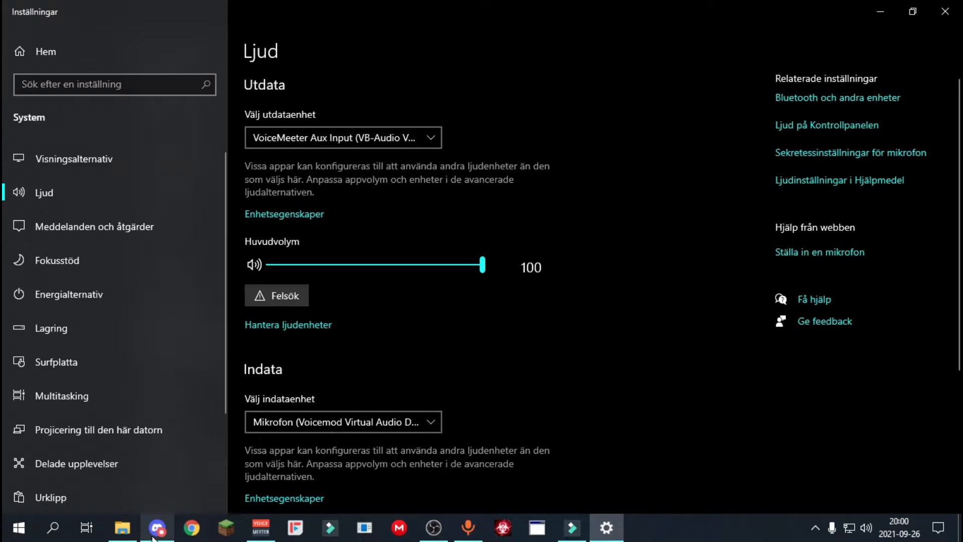
left_click(311, 135)
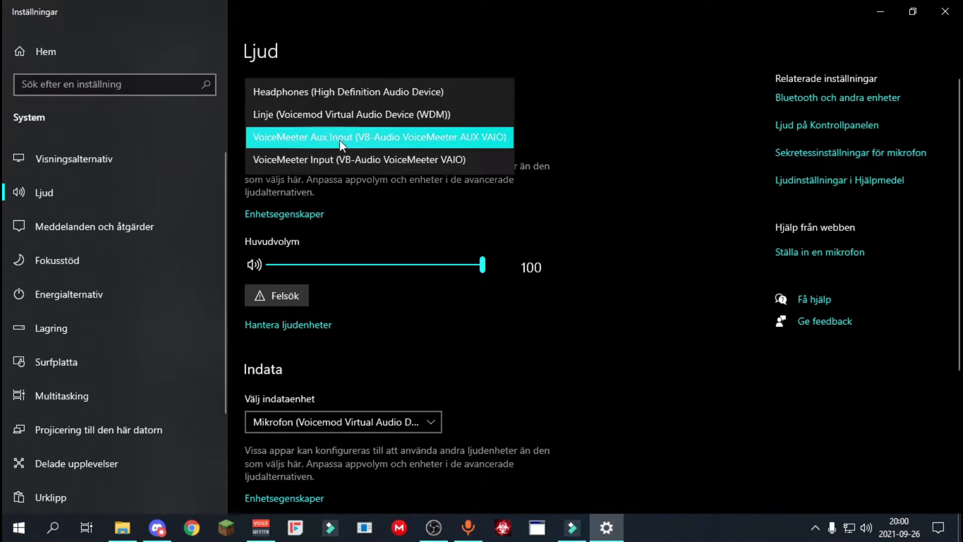
left_click(548, 203)
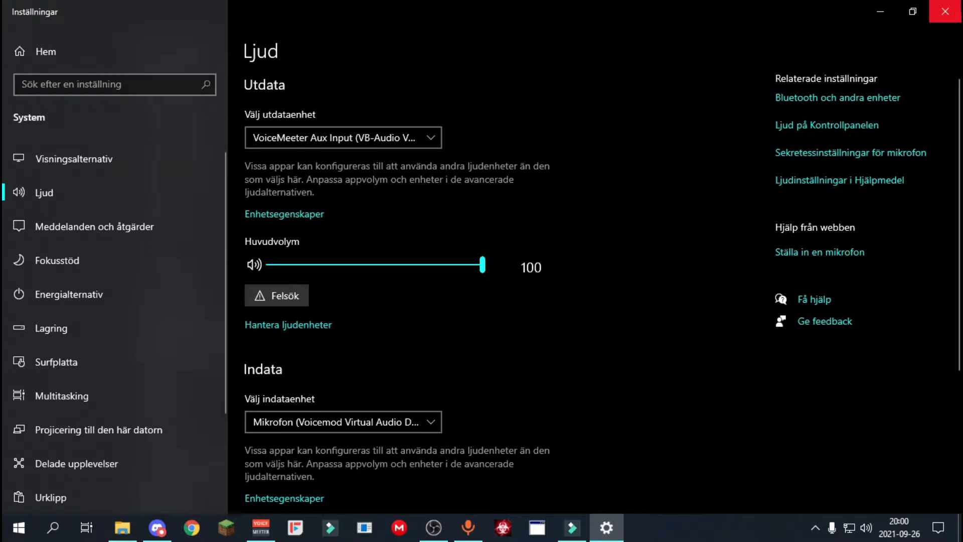
left_click(945, 11)
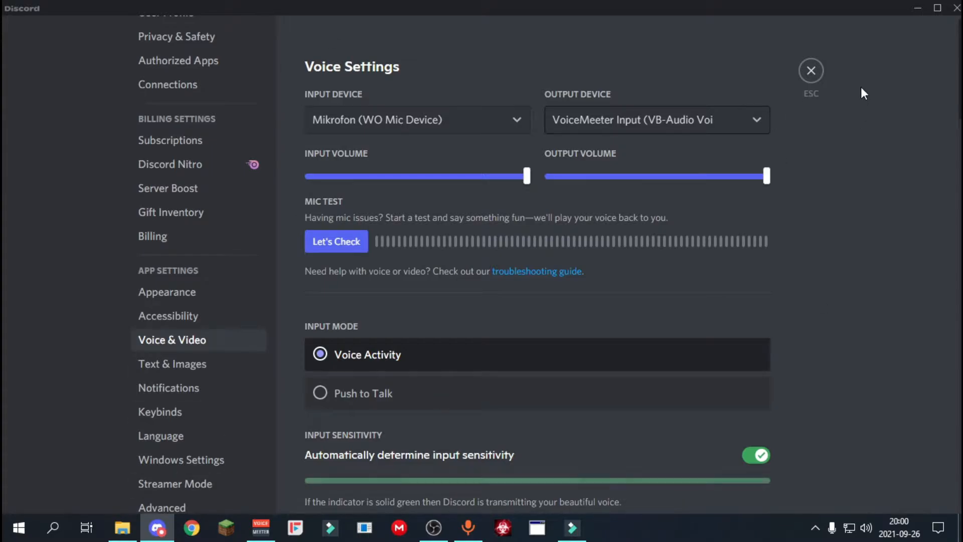
In OBS's audio settings, use VoiceMeeter Aux Input and VoiceMeeter Input as the two desktop audio devices and Mikrofon (WO Mic Device) as microphone.
left_click(812, 71)
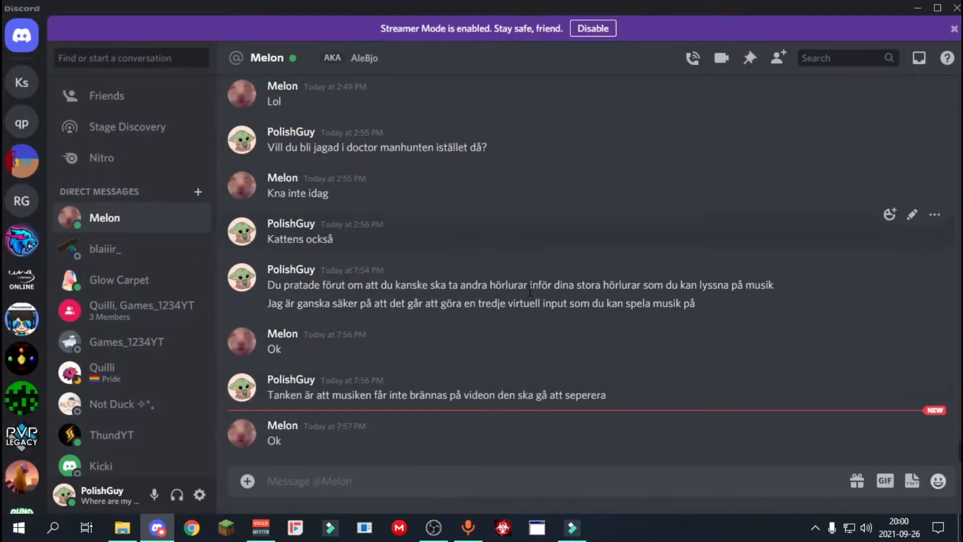
left_click(434, 528)
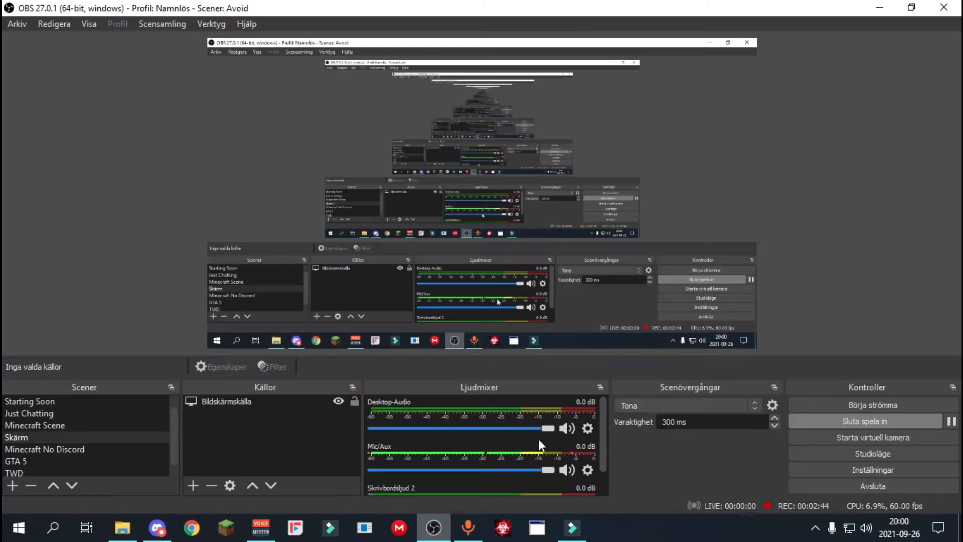
left_click(837, 470)
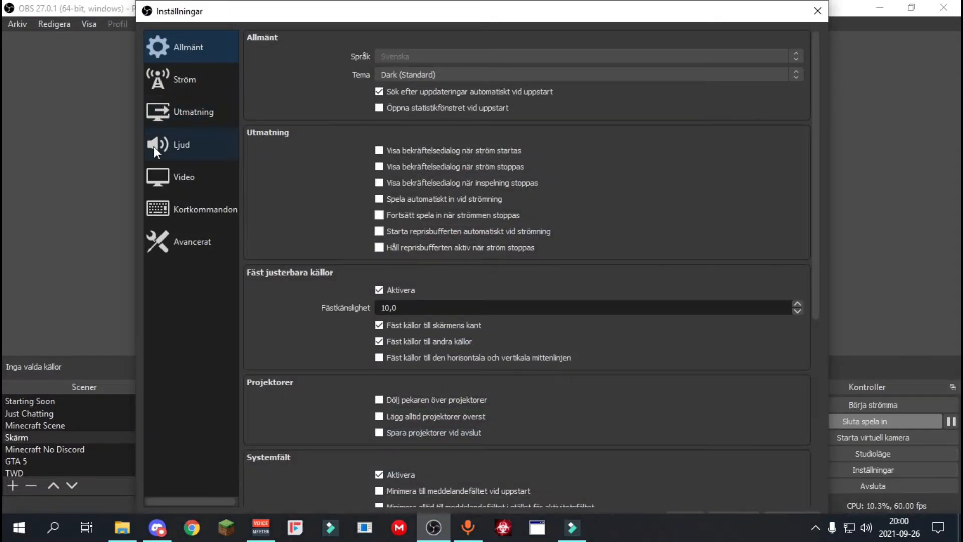
left_click(154, 147)
left_click(393, 118)
left_click(392, 131)
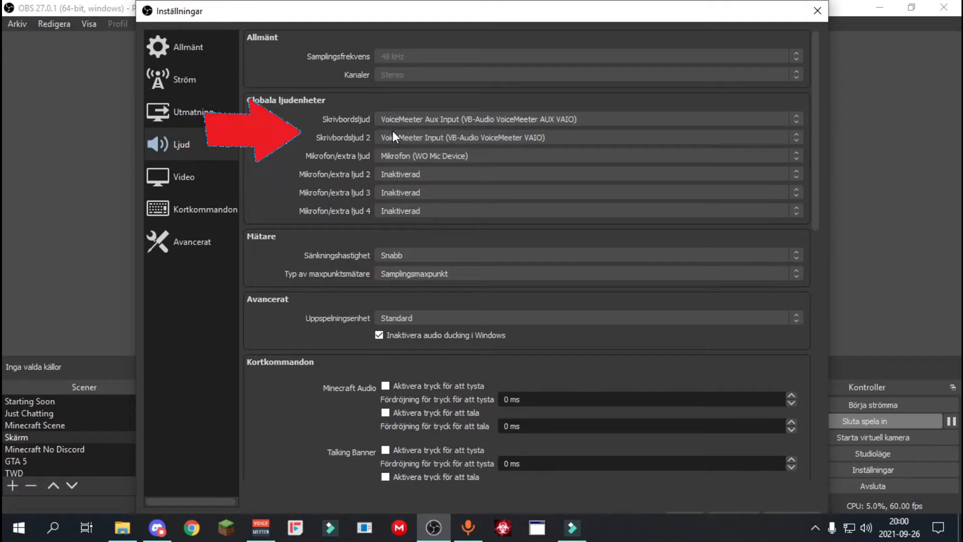
left_click(390, 156)
left_click(390, 156)
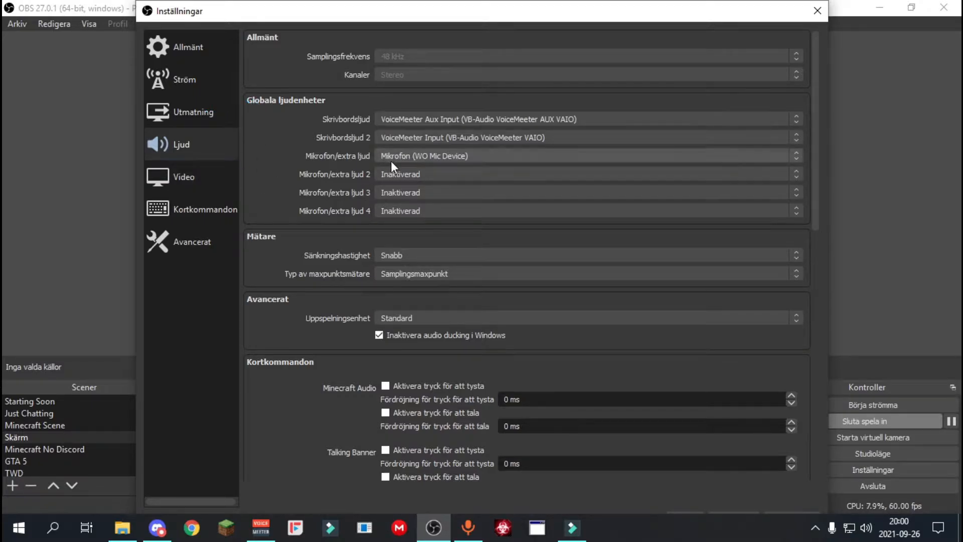
left_click(404, 157)
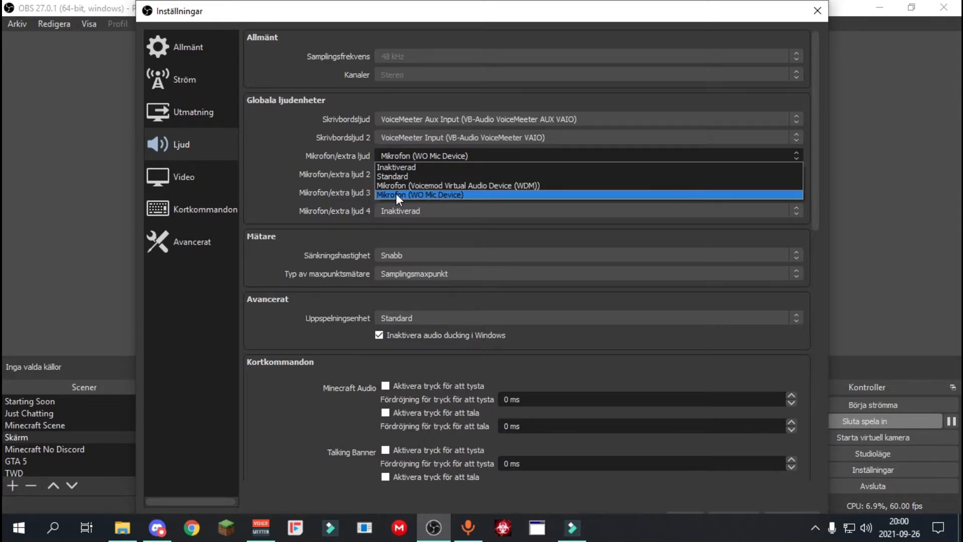
left_click(345, 146)
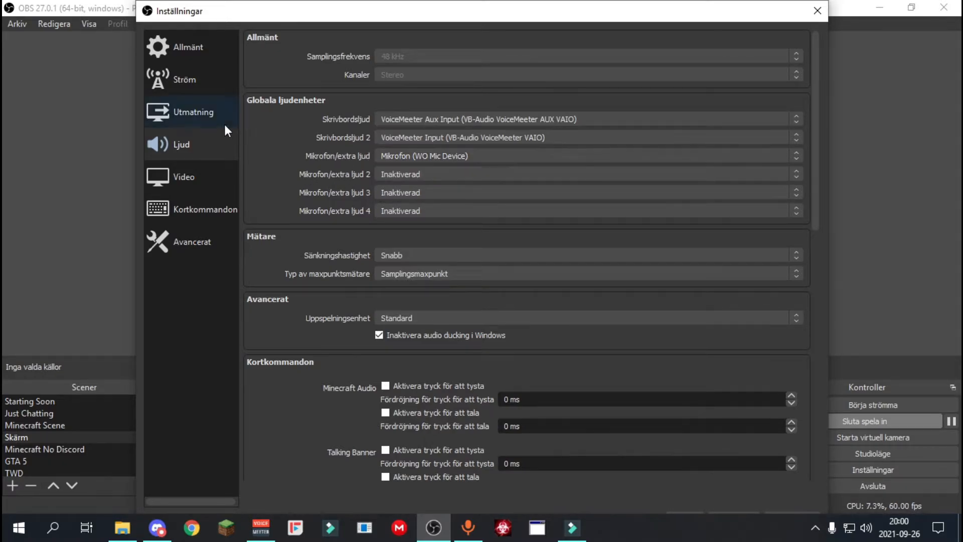
Examine the output settings for the recording's enabled audio tracks and each track's name and bitrate.
left_click(191, 111)
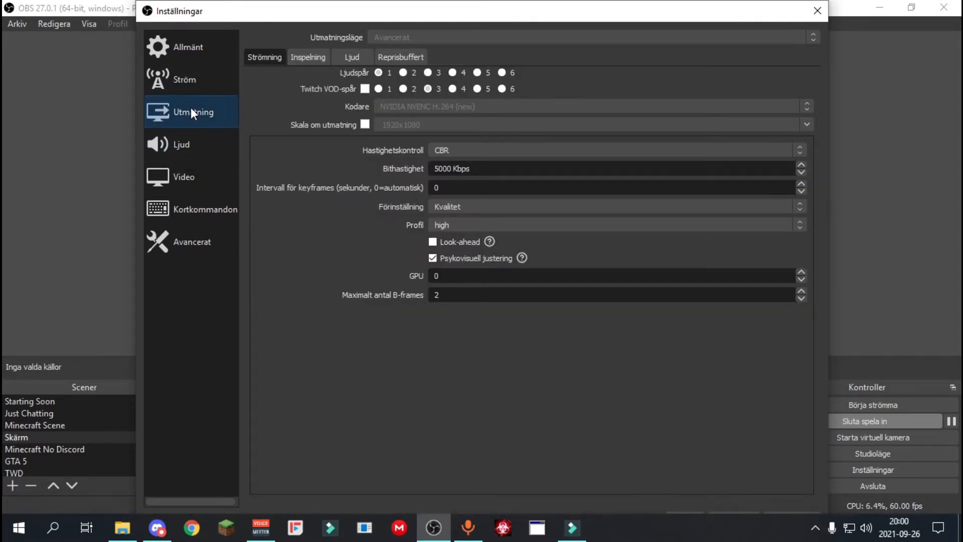
left_click(323, 55)
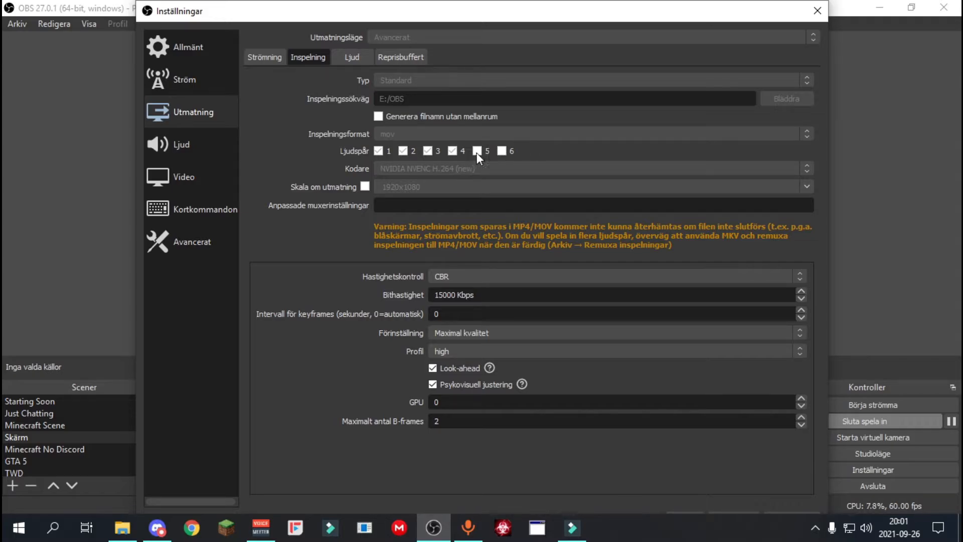
left_click(363, 57)
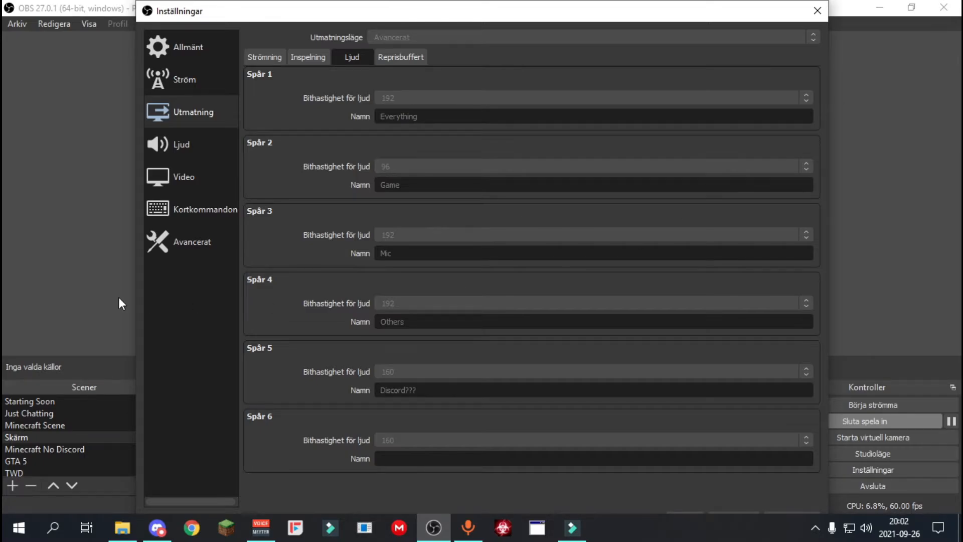
Review the names of the recording's audio tracks in the output settings, then close the settings.
left_click(817, 11)
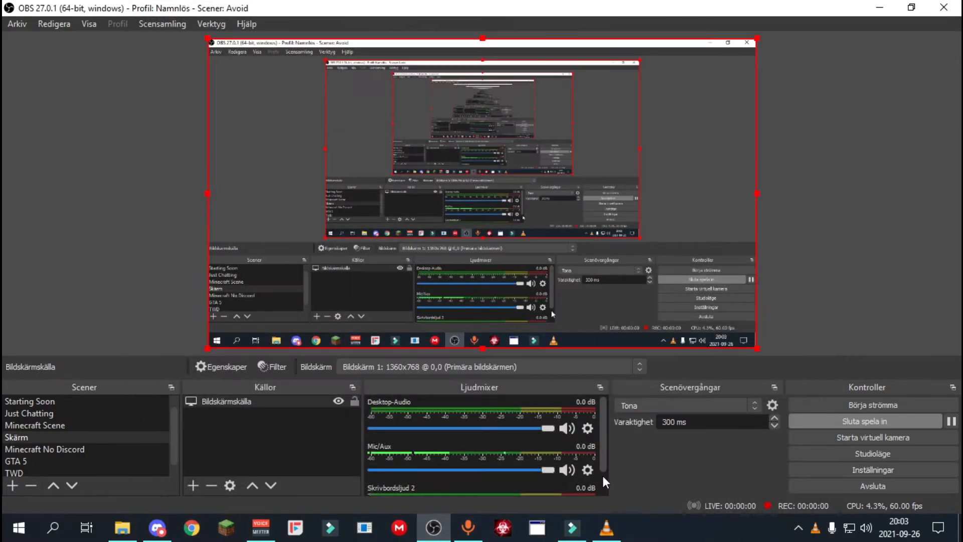
left_click(855, 469)
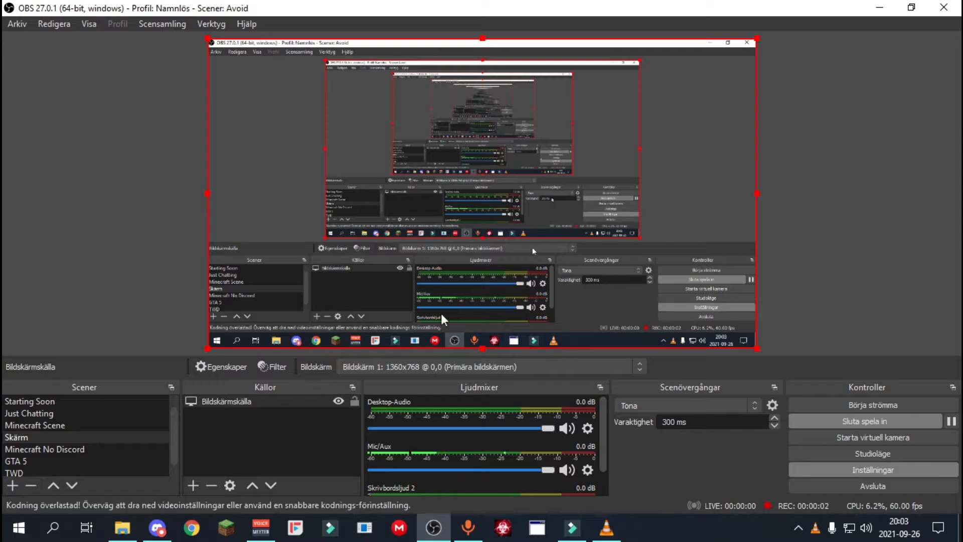
left_click(196, 107)
left_click(351, 56)
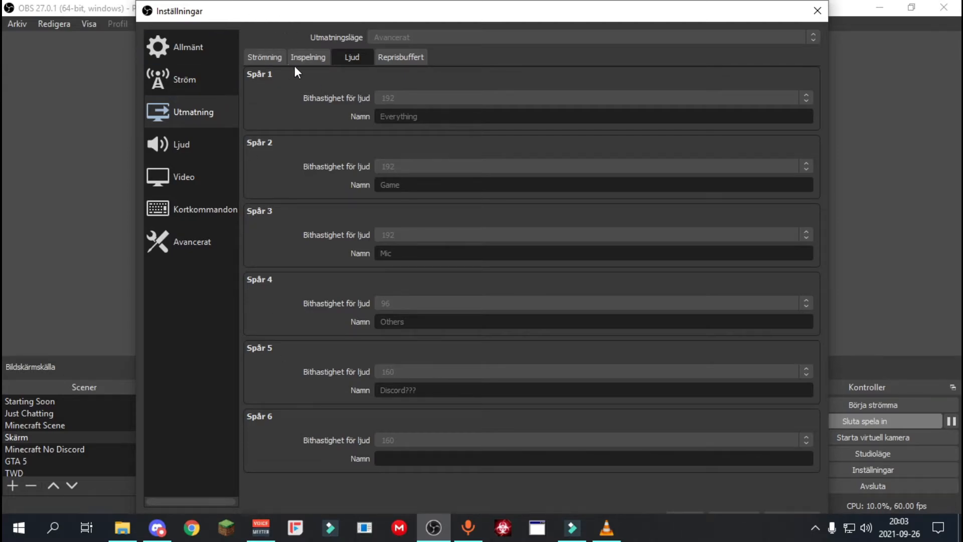
left_click_drag(318, 1, 304, 26)
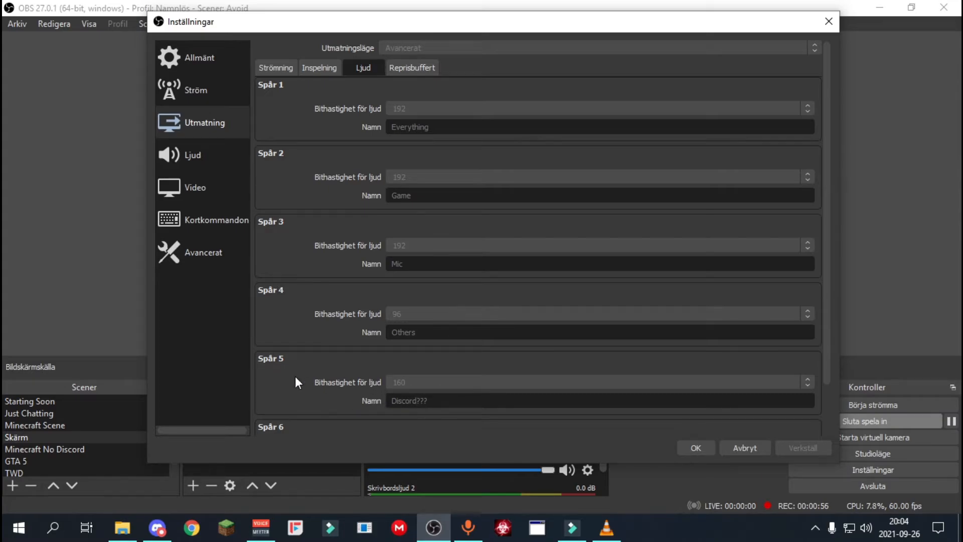
left_click(709, 448)
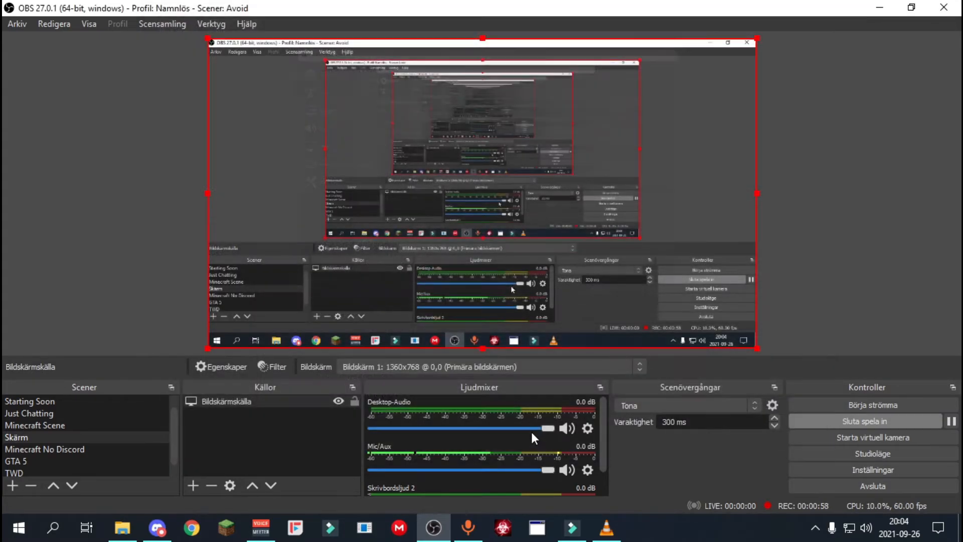
left_click(589, 433)
left_click(609, 424)
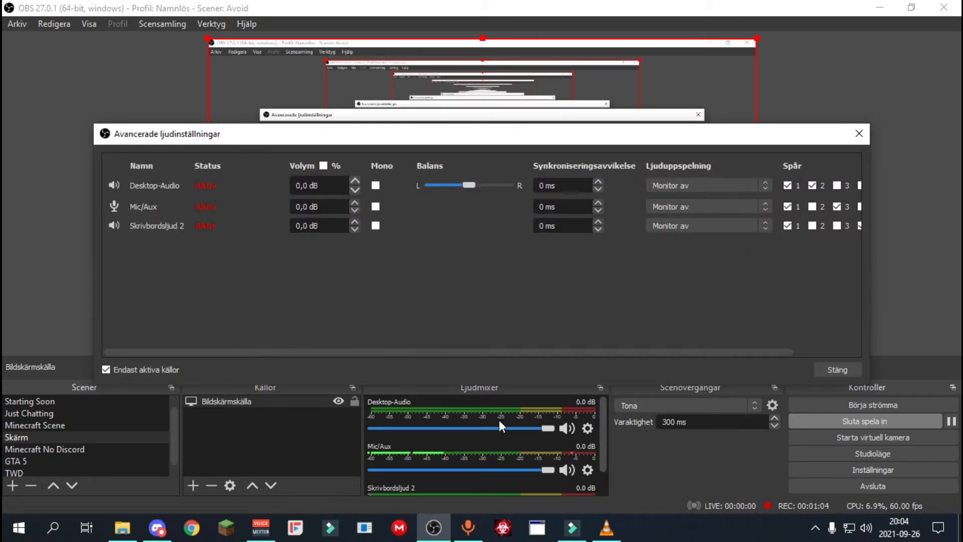
left_click(850, 374)
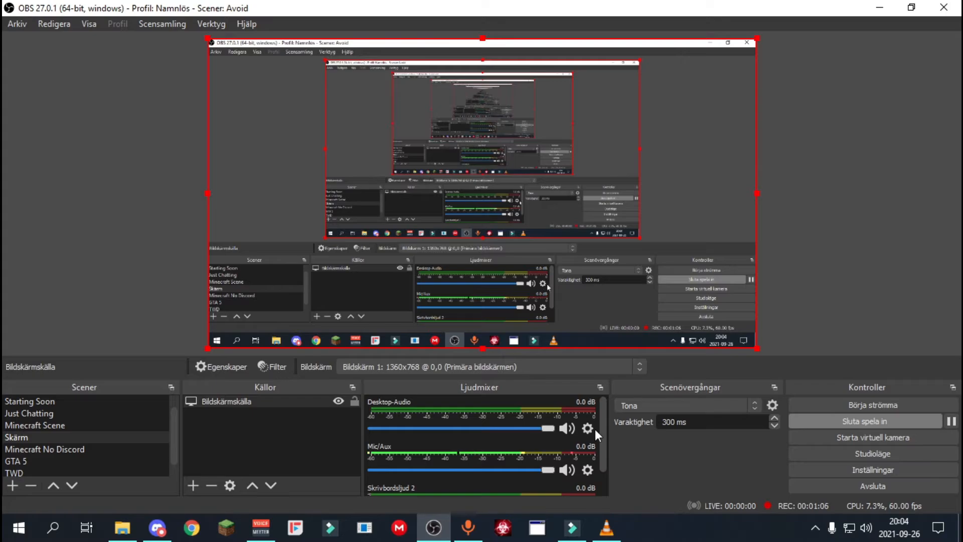
scroll(596, 427, "down", 1)
scroll(602, 434, "up", 1)
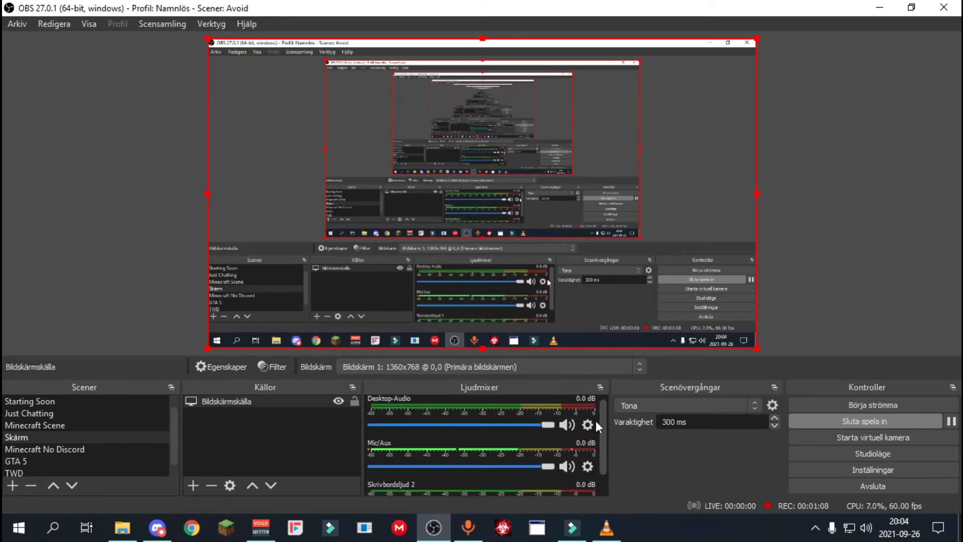
Examine the advanced audio properties for the tracks assigned to Desktop-Audio, Mic/Aux and Skrivbordsljud 2, then close them.
left_click(593, 427)
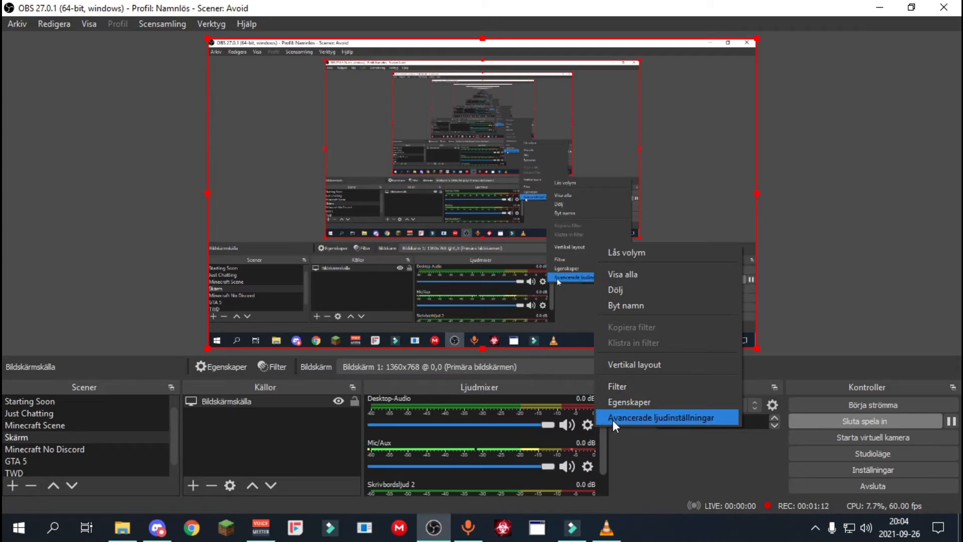
left_click(616, 420)
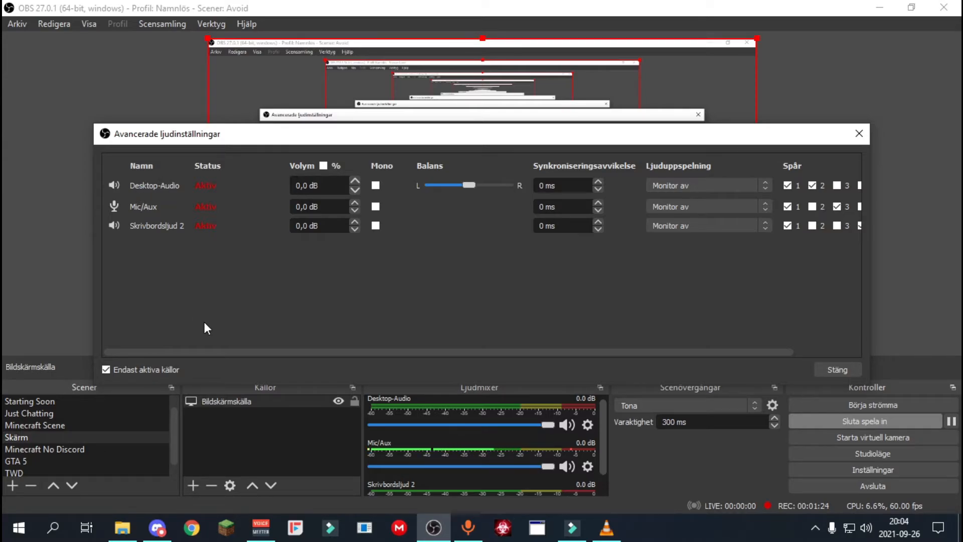
left_click_drag(210, 353, 299, 338)
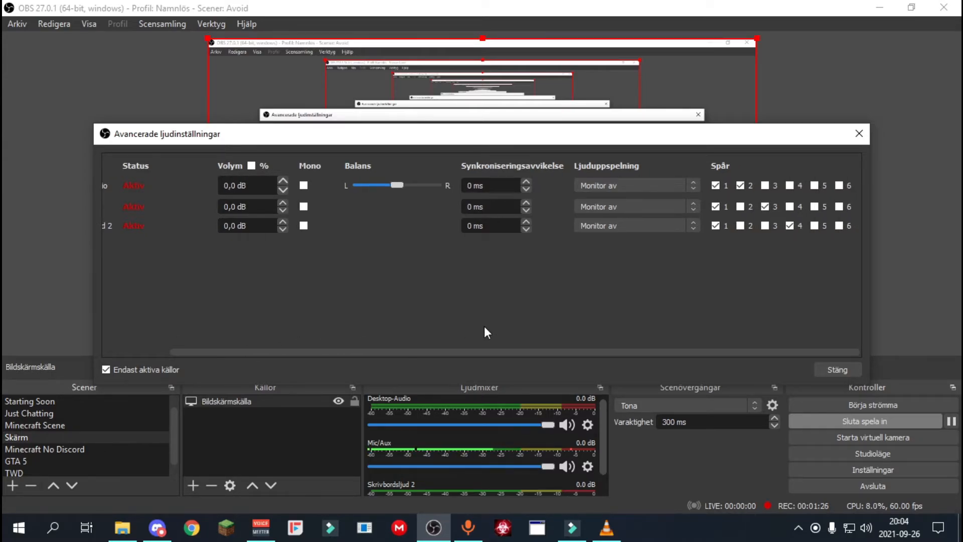
left_click_drag(457, 353, 732, 198)
left_click_drag(564, 353, 310, 357)
left_click_drag(517, 352, 430, 359)
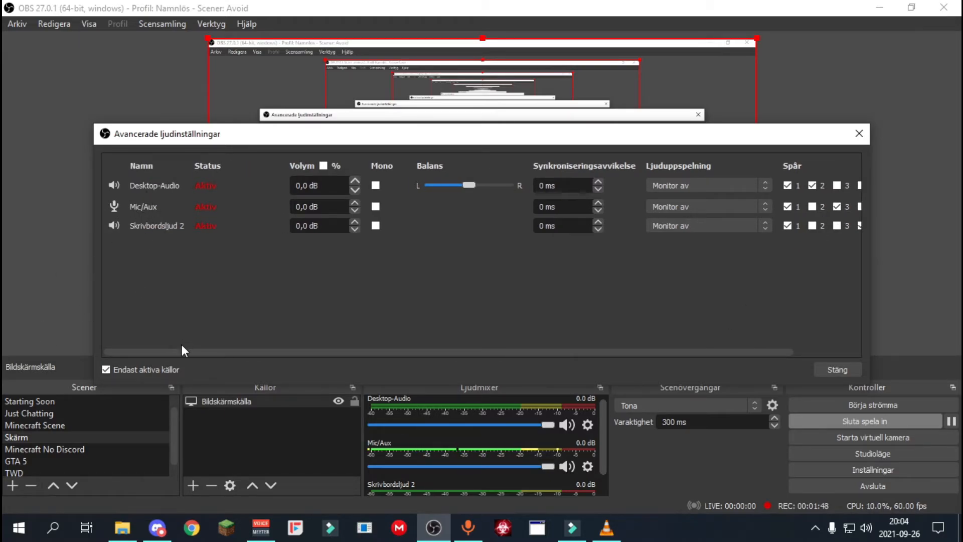
left_click_drag(182, 351, 383, 347)
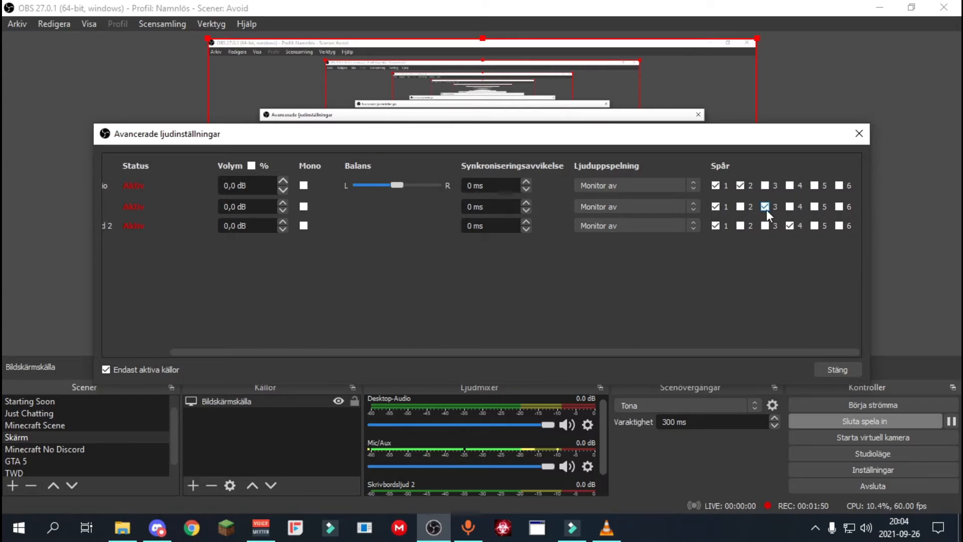
left_click_drag(337, 353, 250, 348)
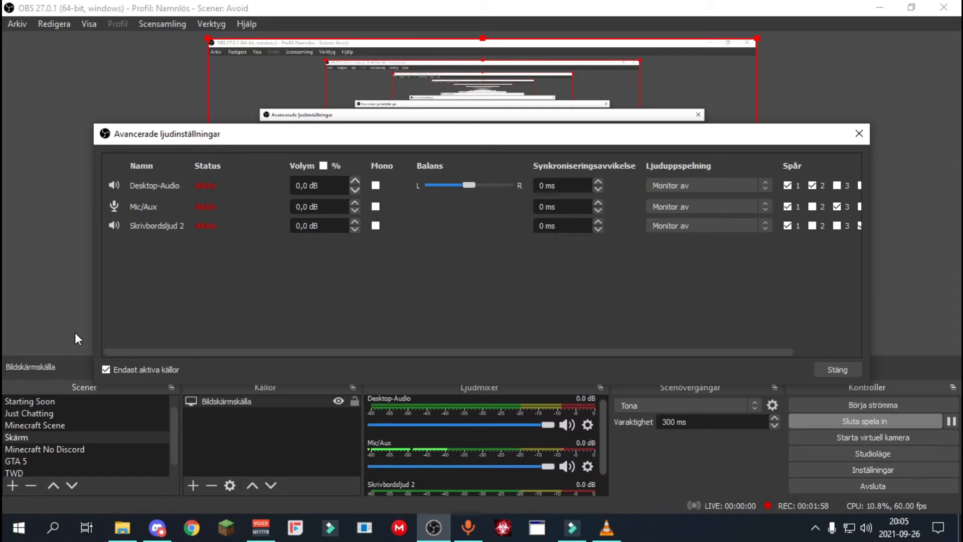
left_click_drag(146, 352, 16, 231)
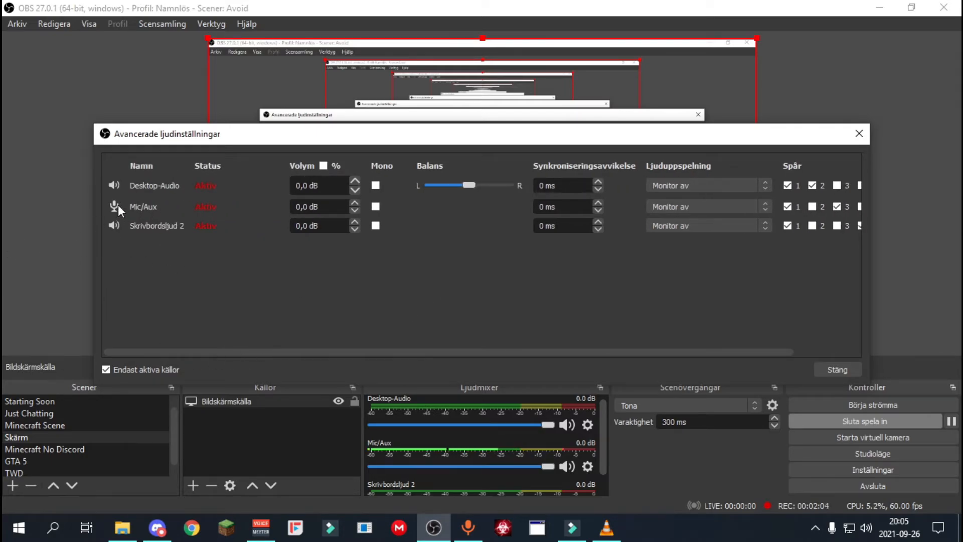
left_click_drag(220, 352, 617, 300)
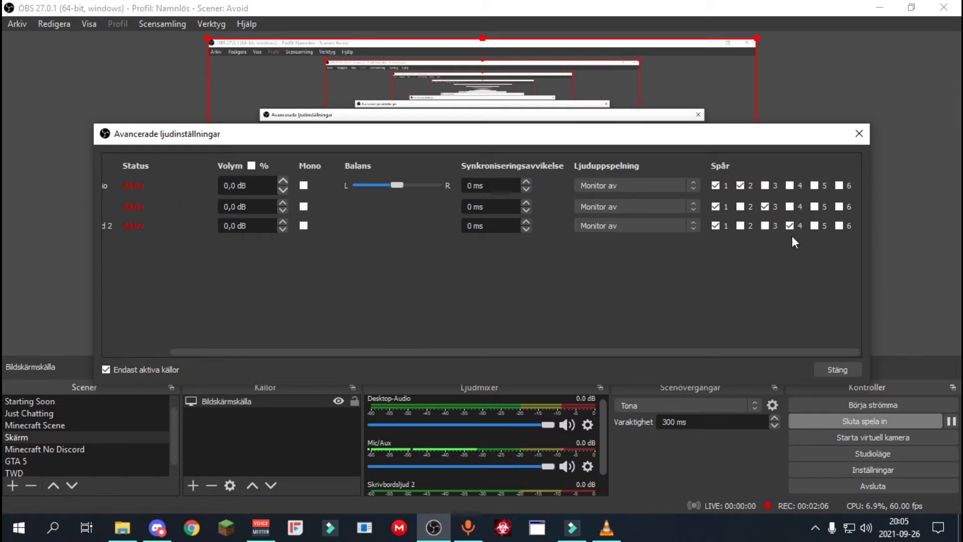
left_click(833, 370)
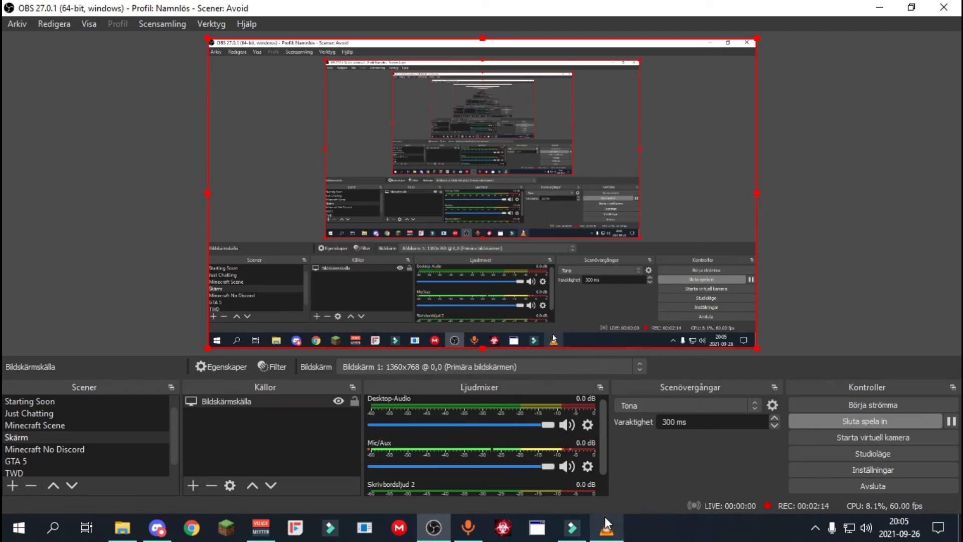
Switch to VLC media player and play the recorded clip with only the Game audio track.
mouse_move(605, 517)
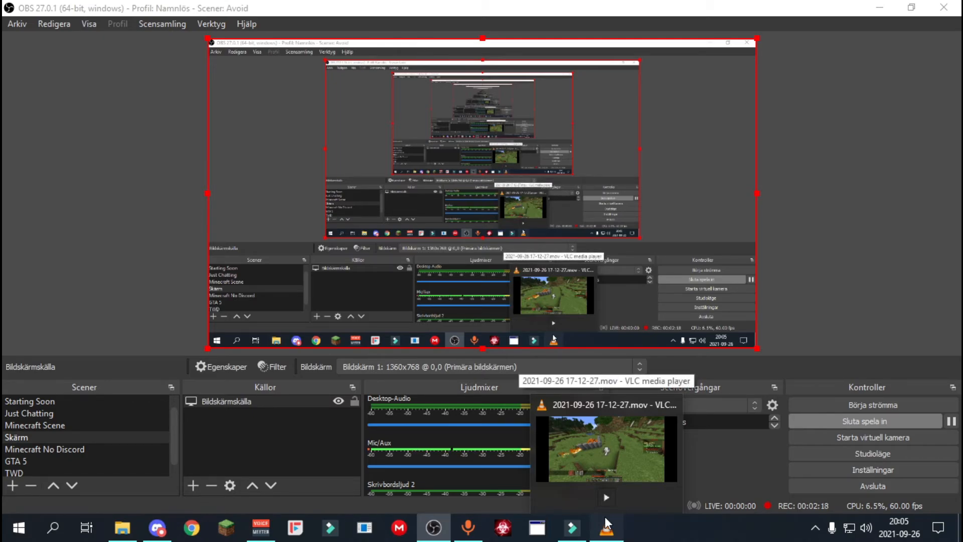
left_click(605, 517)
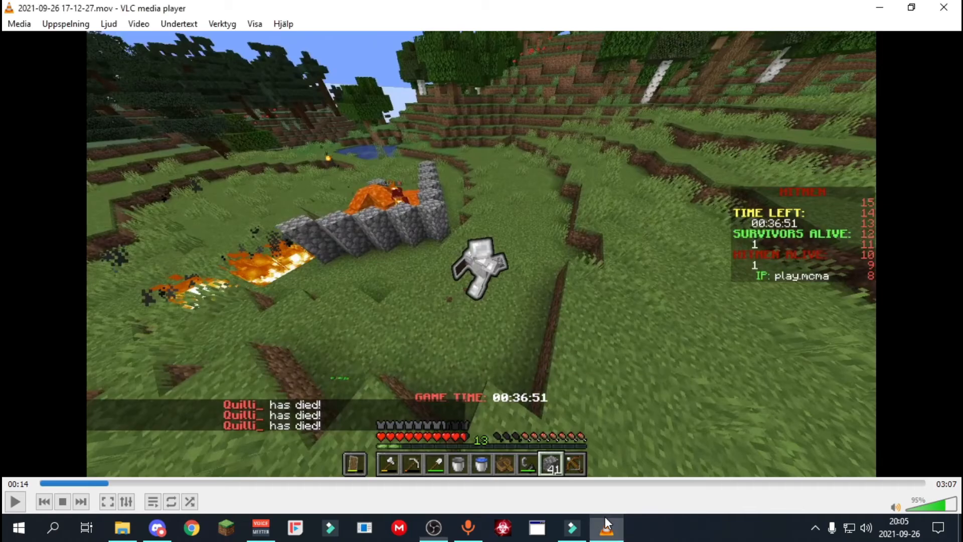
left_click(606, 518)
left_click(605, 518)
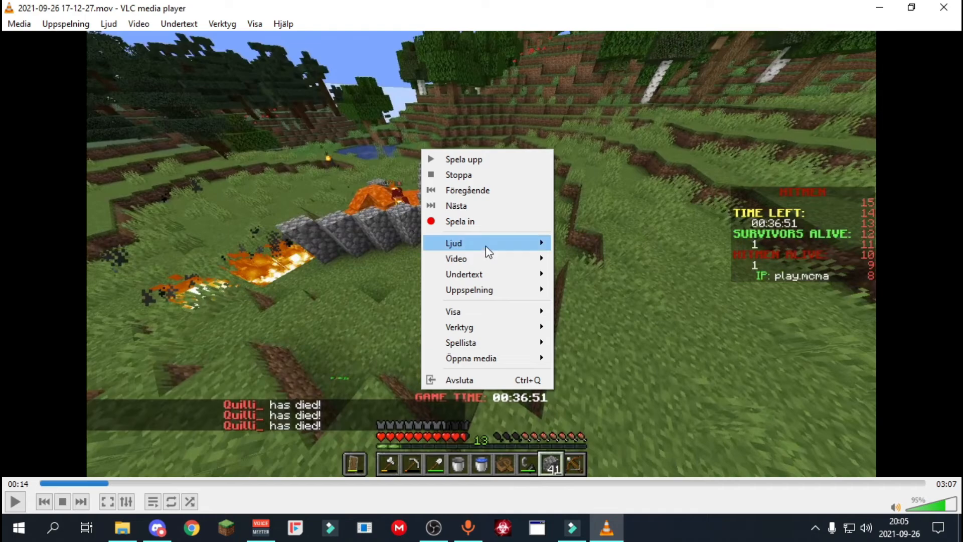
mouse_move(486, 243)
mouse_move(597, 246)
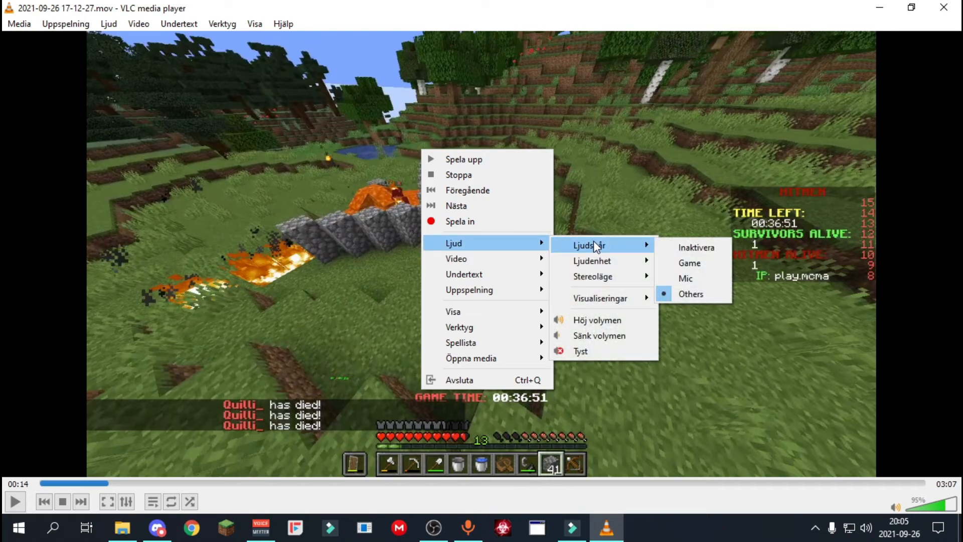
left_click(690, 266)
key("space")
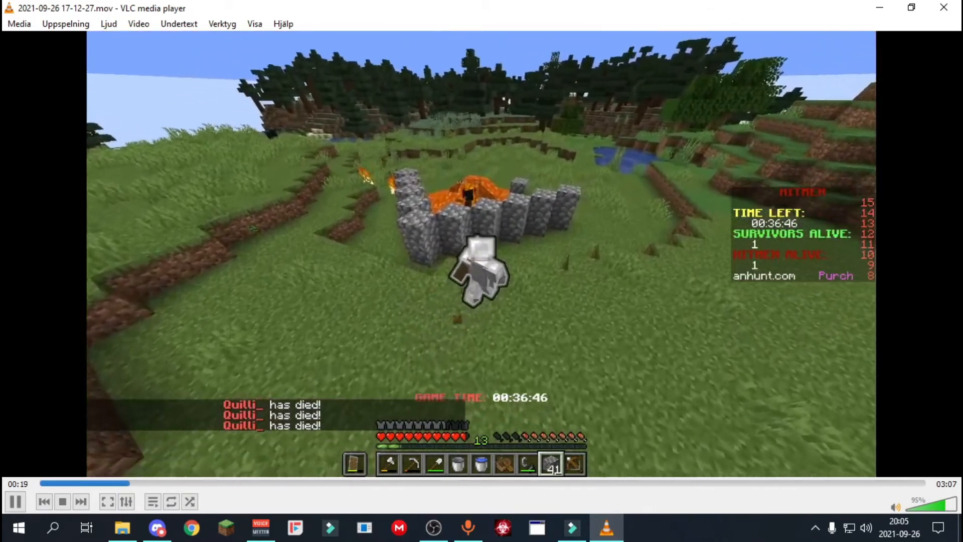
Pause the clip, change its audio track to Mic, and replay it from an earlier point.
left_click(355, 217)
right_click(354, 218)
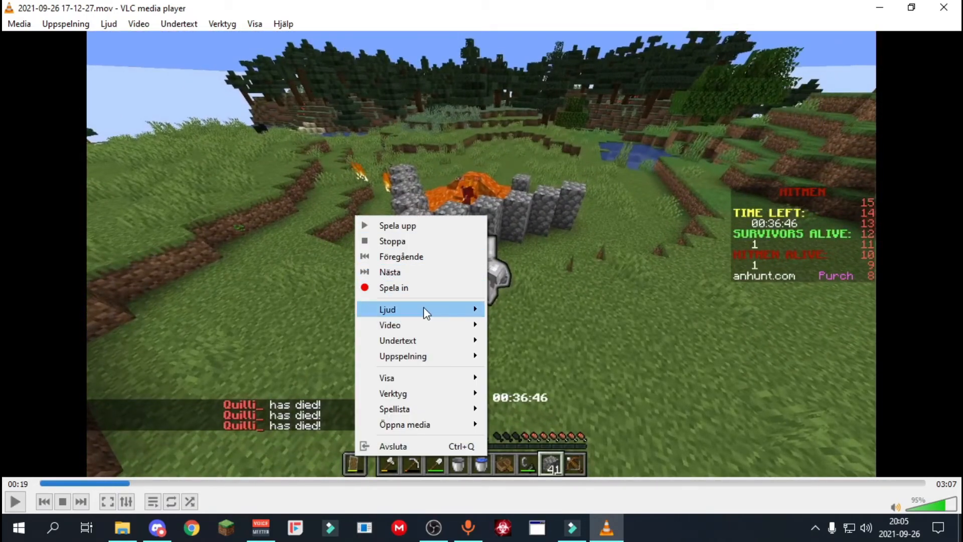
mouse_move(427, 309)
mouse_move(527, 312)
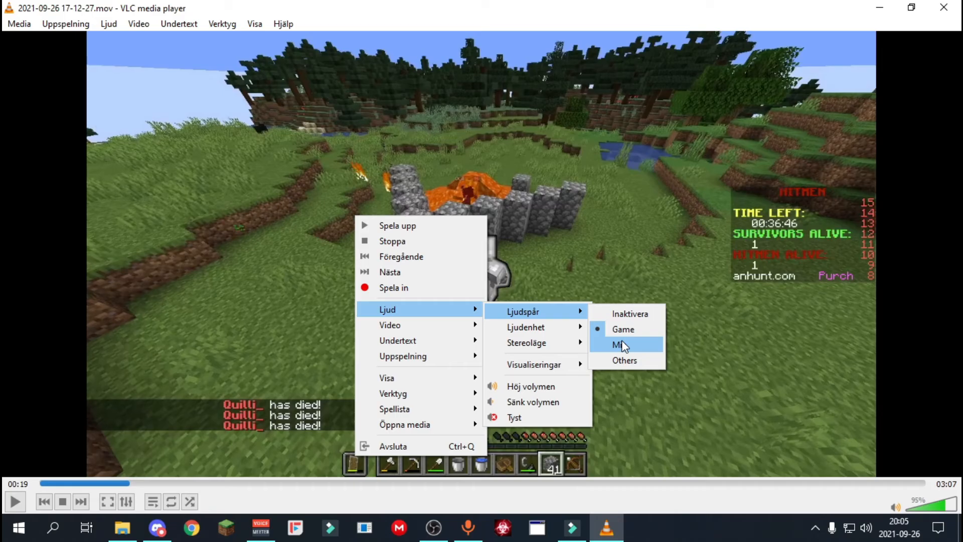
left_click(623, 346)
left_click(98, 481)
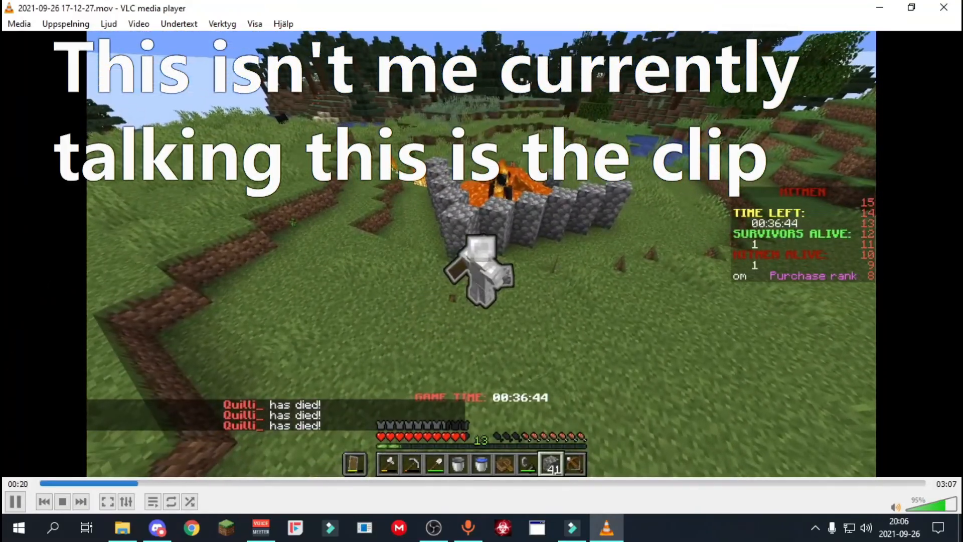
Change the clip's audio track to Others and replay a short passage, lowering the volume to 58%, then pause it.
right_click(541, 246)
mouse_move(617, 335)
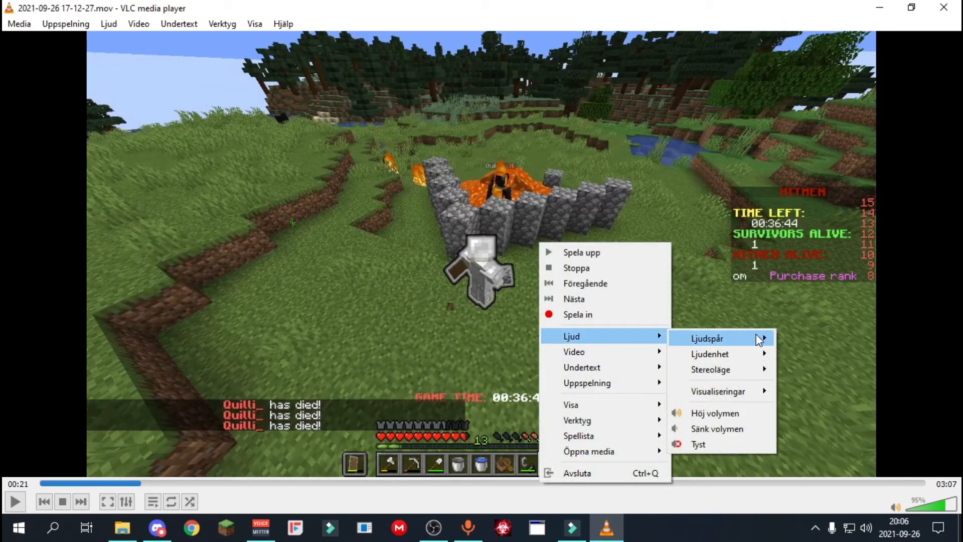
mouse_move(760, 339)
left_click(815, 388)
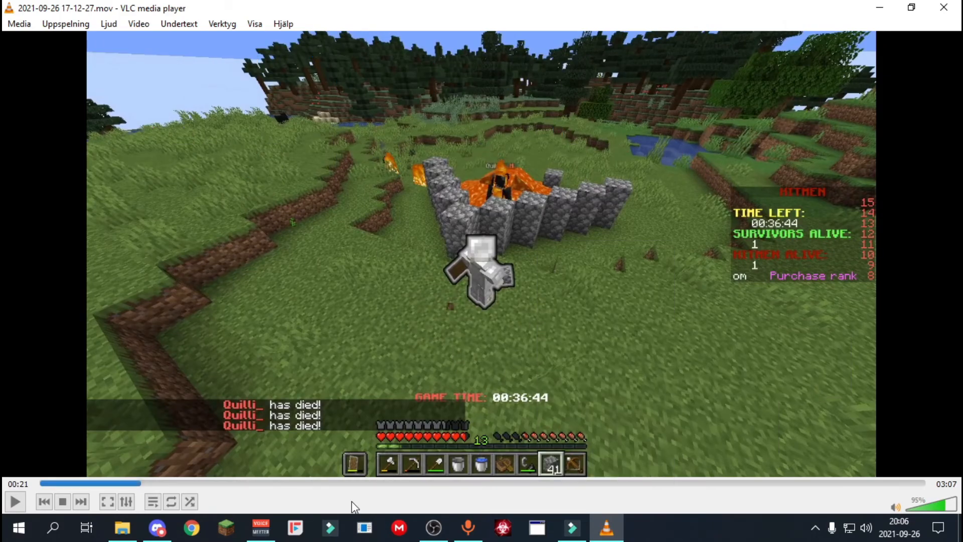
left_click(121, 484)
key("space")
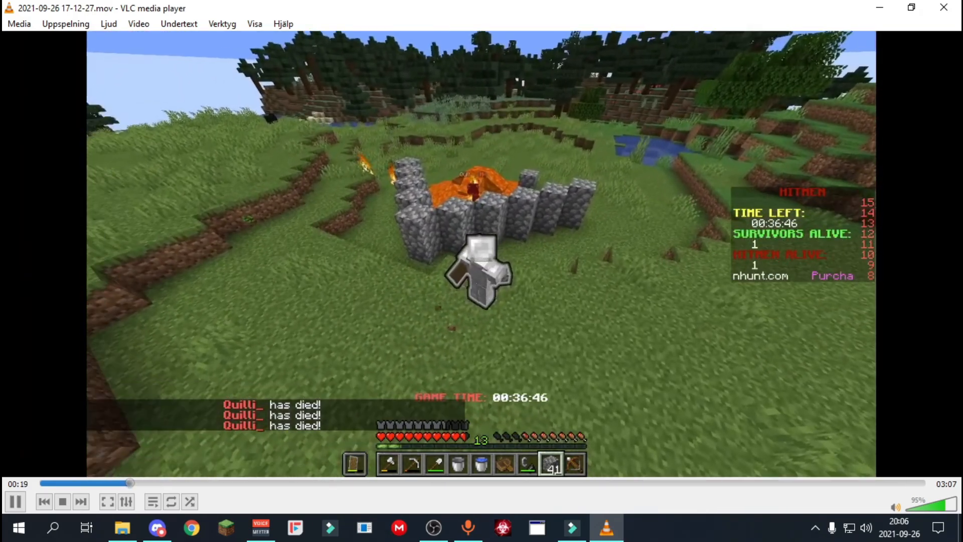
key("space")
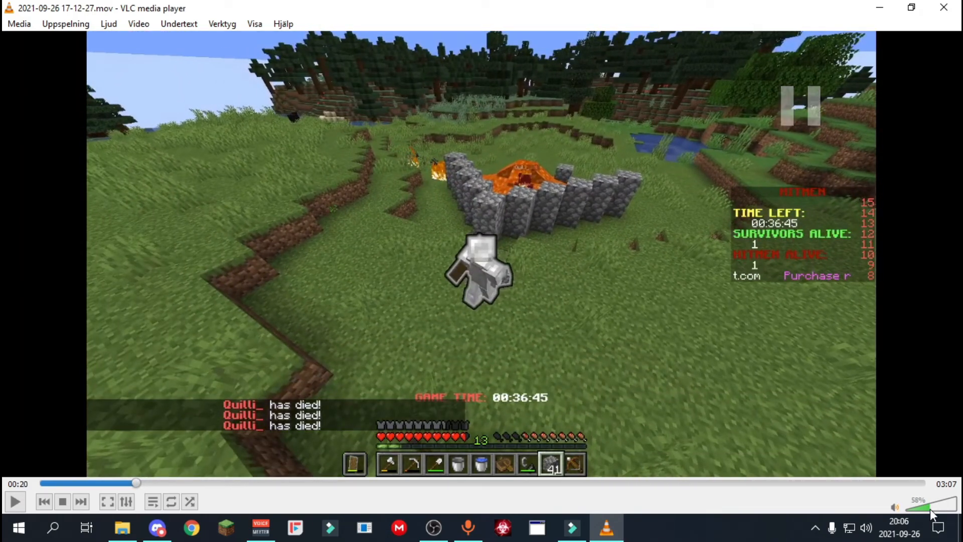
key("space")
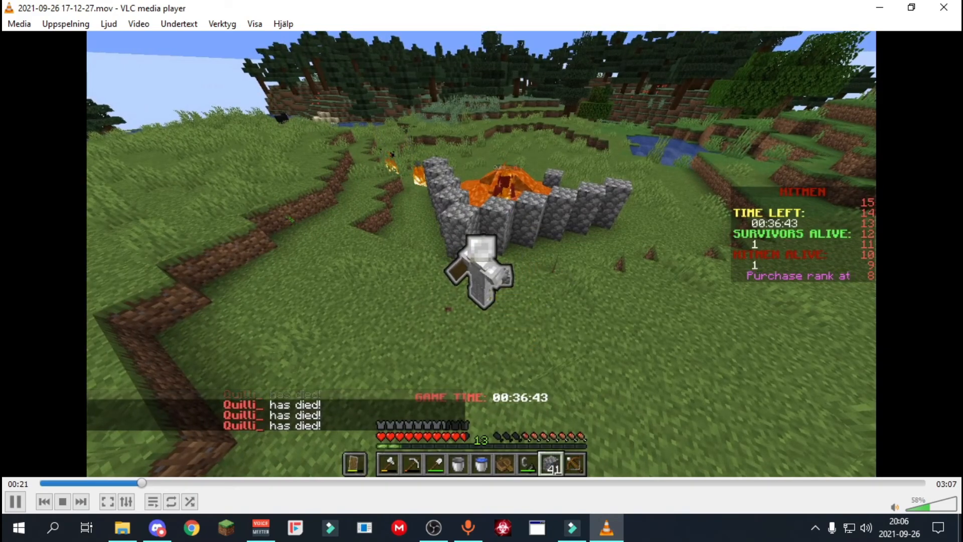
key("space")
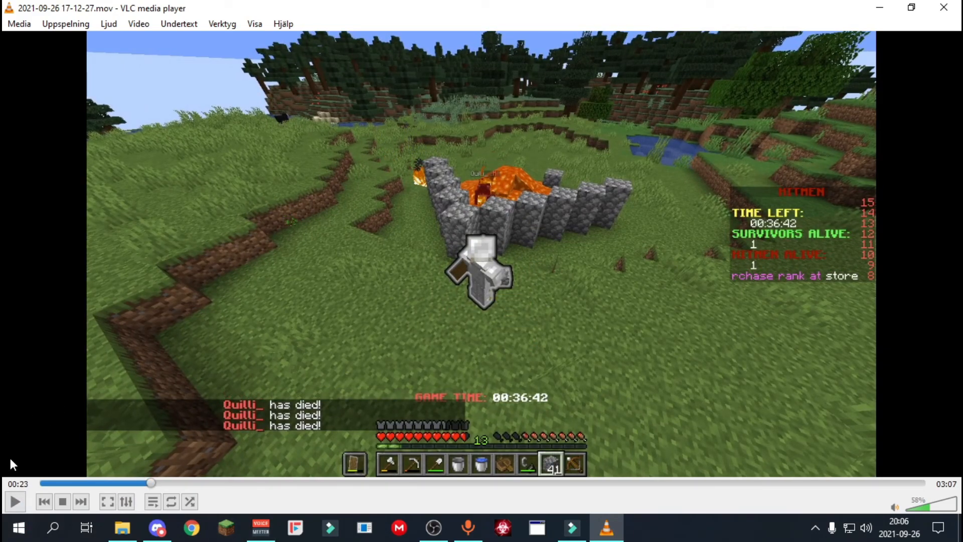
Switch back to OBS and check the Mic/Aux and Skrivbordsljud 2 levels in the audio mixer.
mouse_move(439, 516)
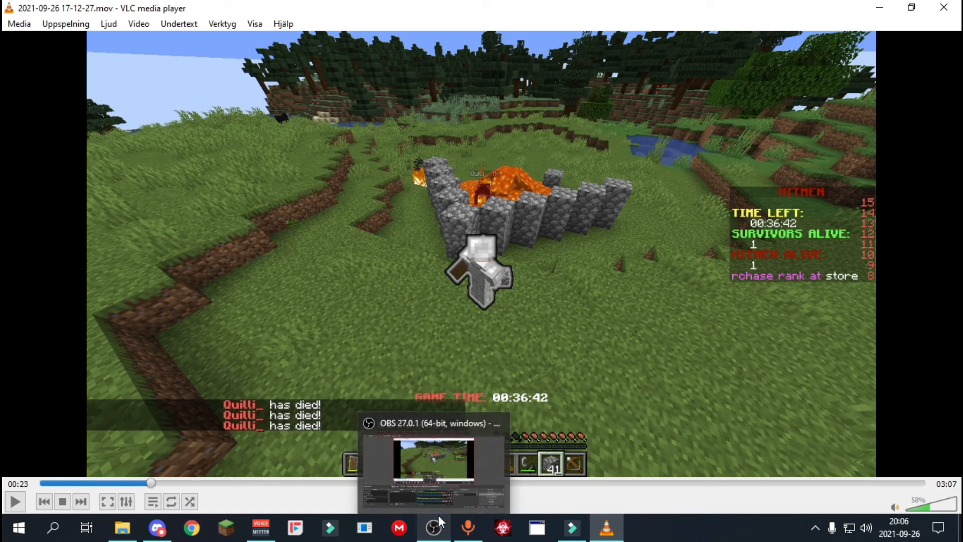
left_click(442, 498)
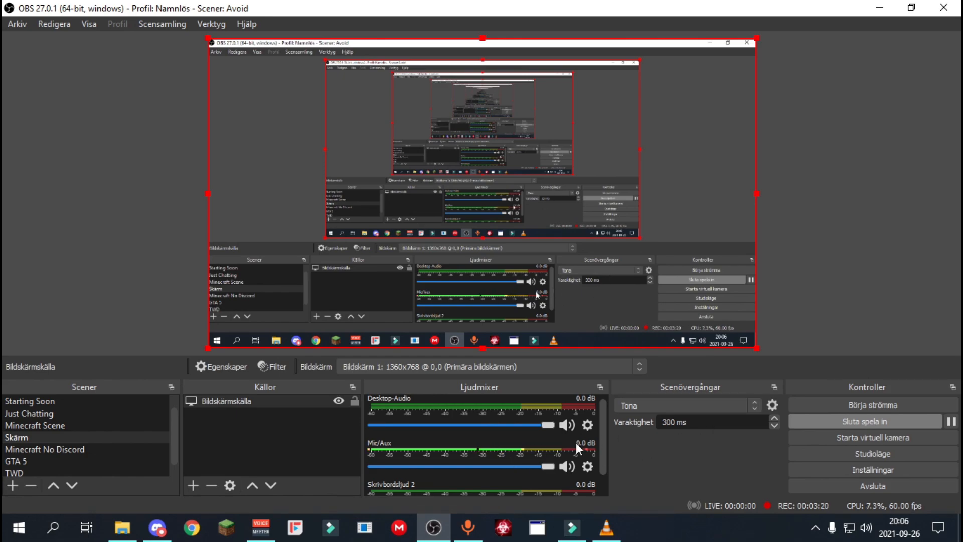
left_click_drag(602, 429, 597, 458)
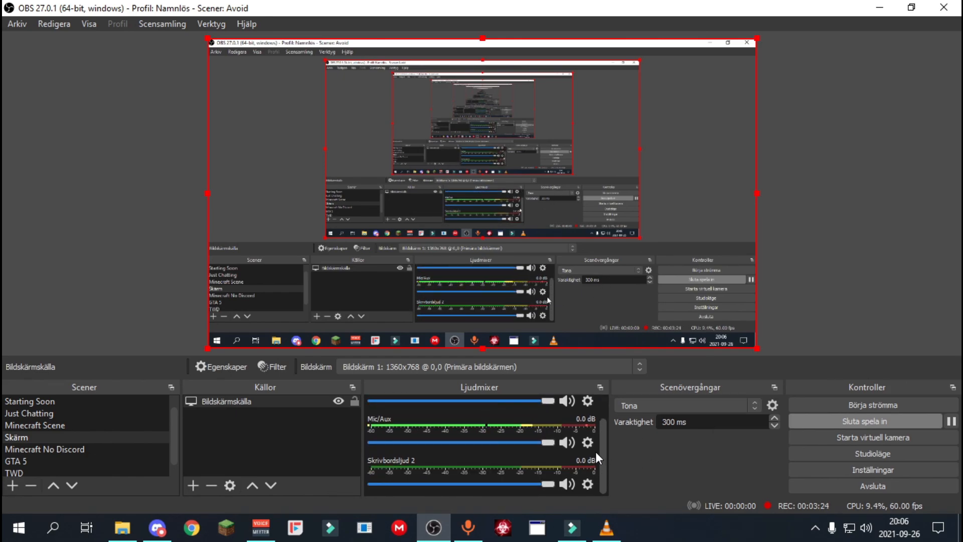